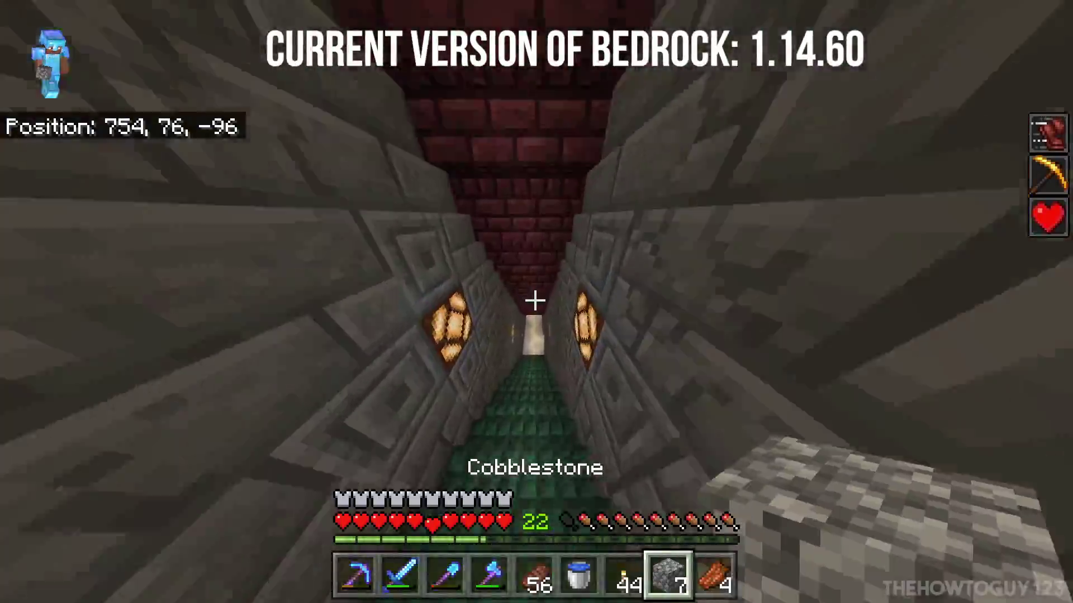
Walk to the large storage chest and take five iron ingots from it.
key("w")
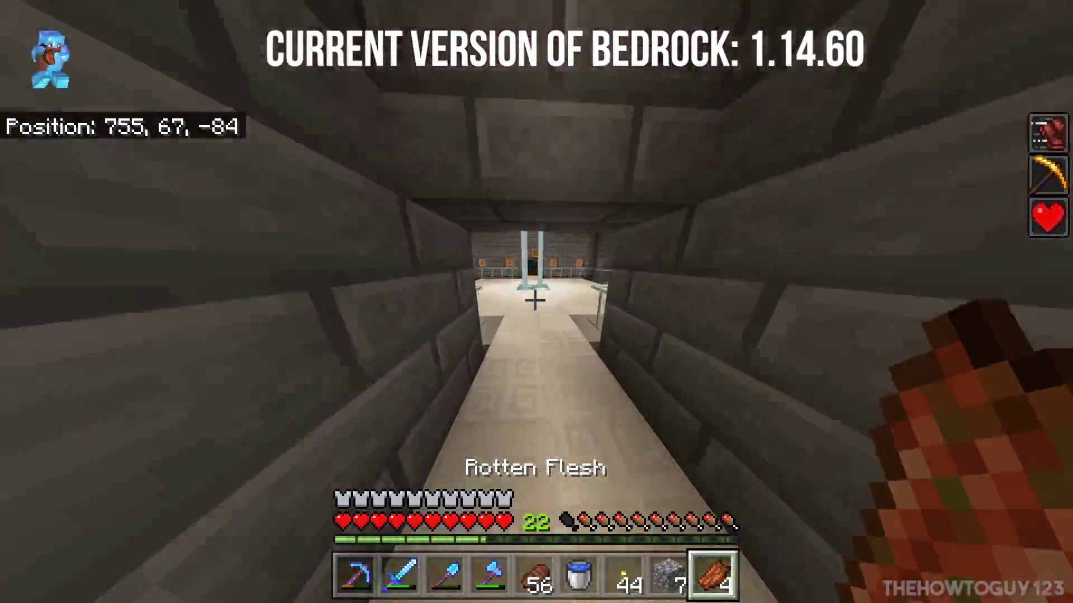
key("w")
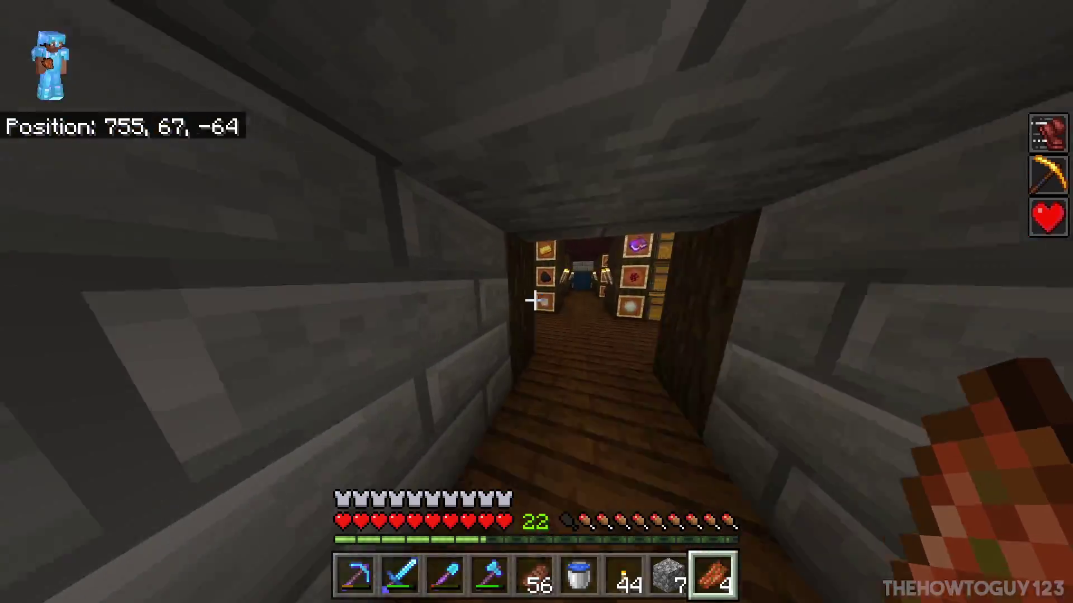
key("w")
right_click(537, 301)
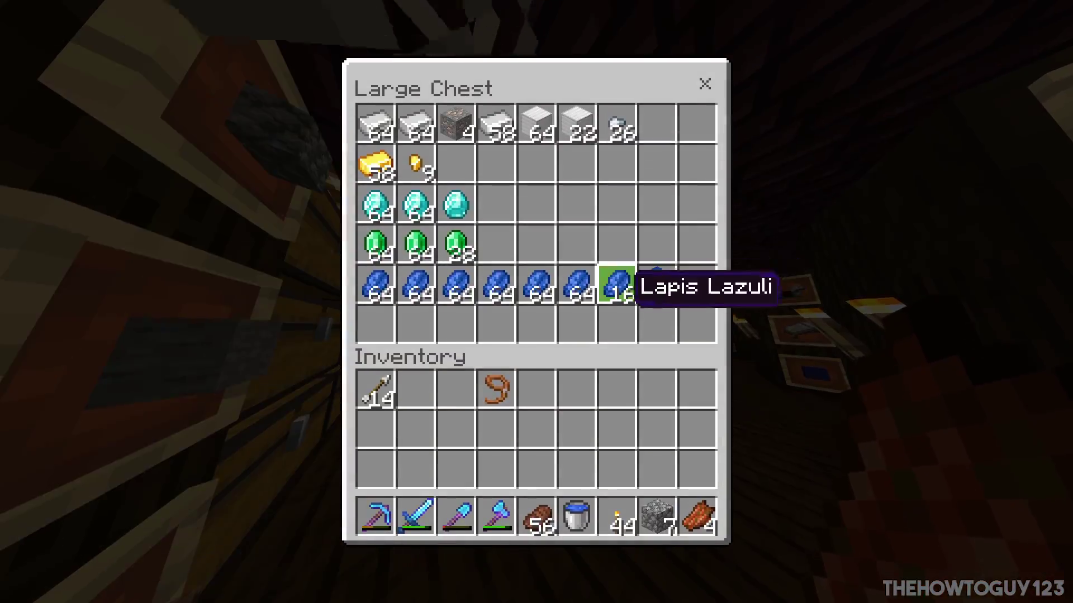
left_click(498, 124)
right_click(657, 429)
right_click(657, 429)
right_click(657, 429)
right_click(657, 429)
right_click(657, 429)
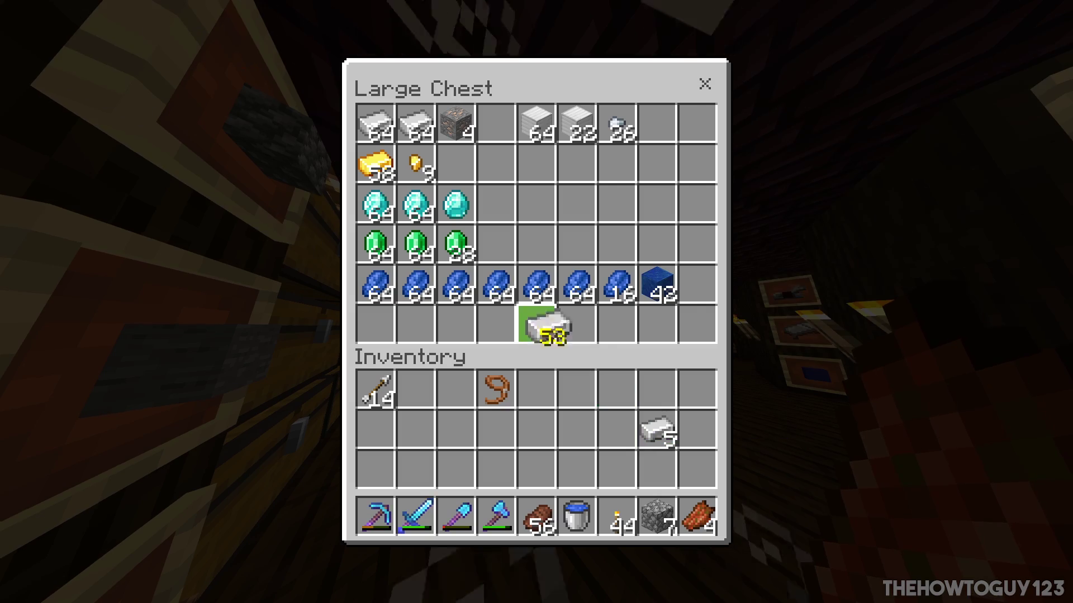
left_click(497, 124)
key("Escape")
Craft the five iron ingots into a minecart at the crafting table, then walk back.
right_click(536, 302)
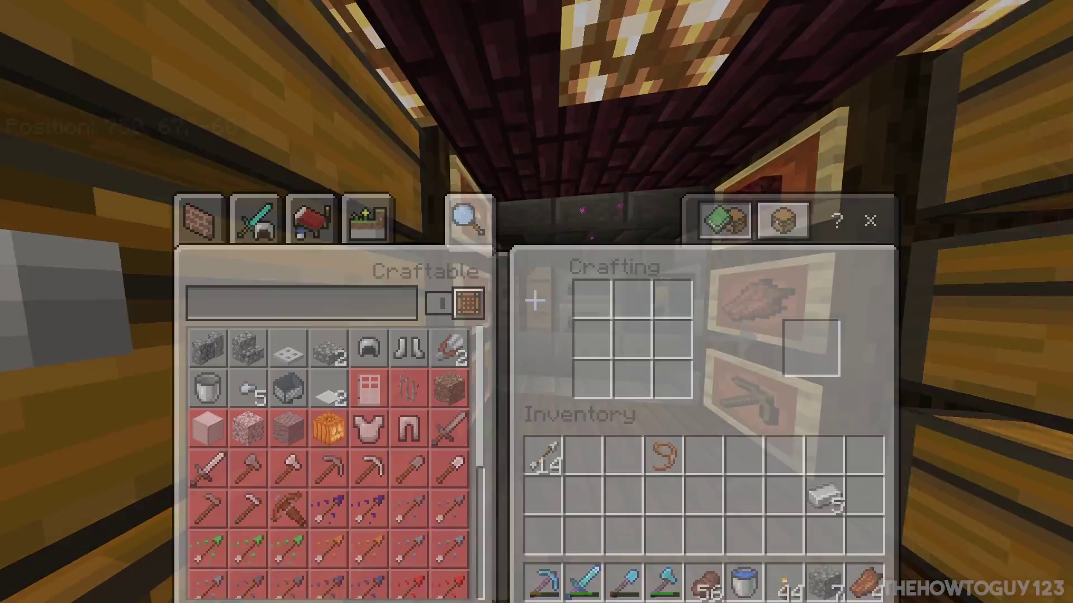
left_click_drag(672, 211, 584, 212)
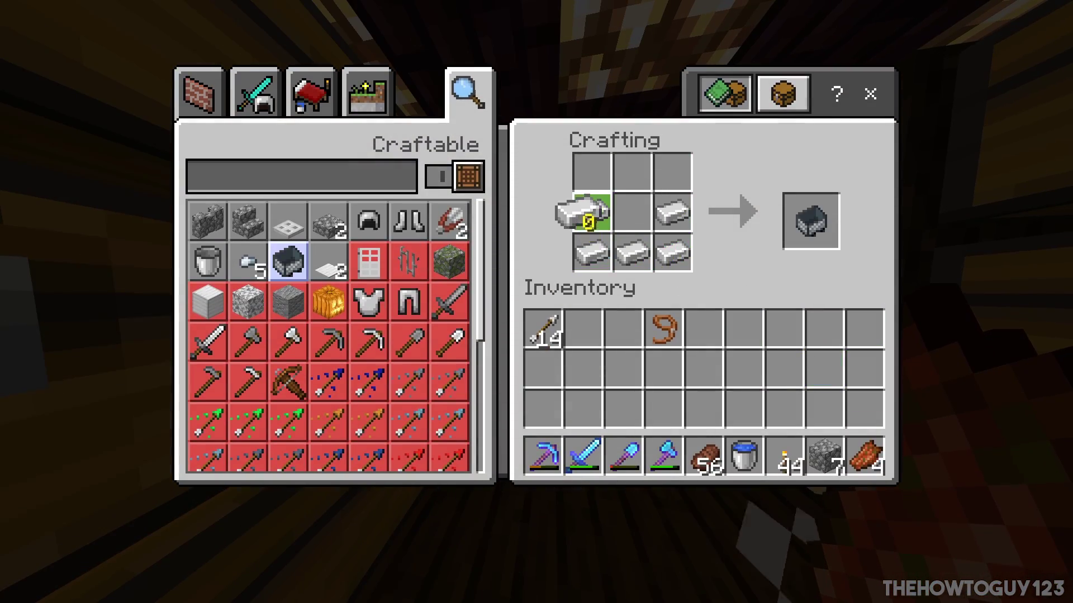
key("Escape")
key("w")
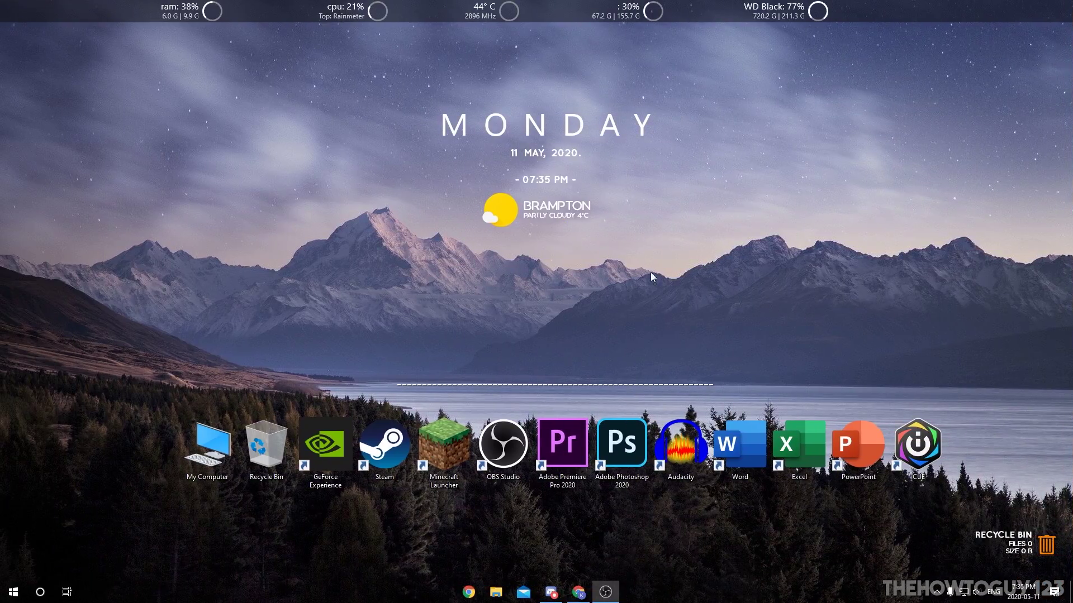
Bring Chrome forward and scroll minecraft.net down to the Java and Bedrock server cards.
left_click(579, 593)
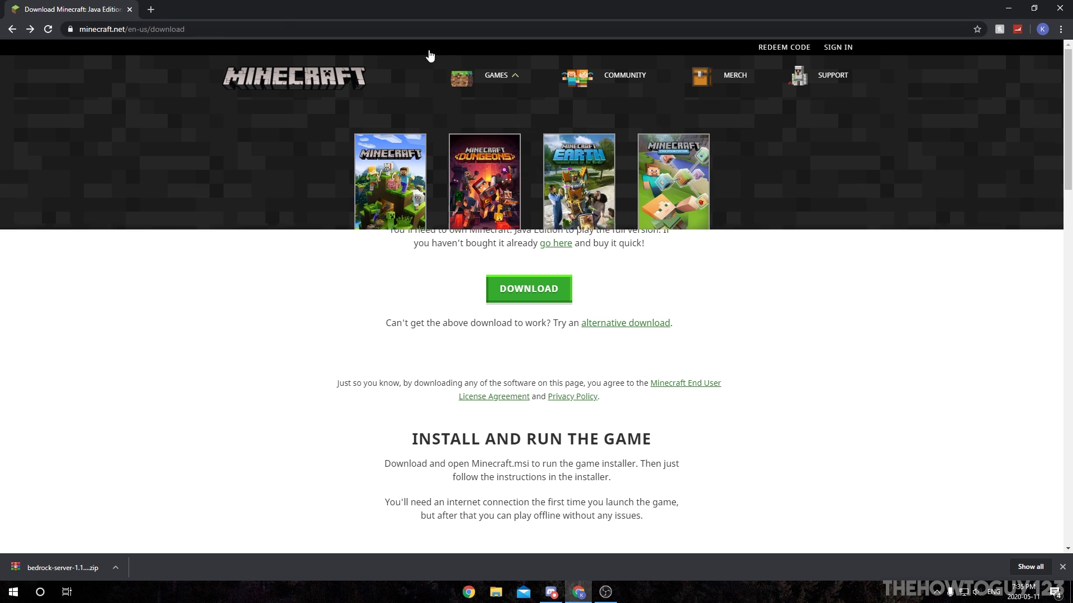
scroll(418, 221, "down", 6)
scroll(418, 220, "down", 10)
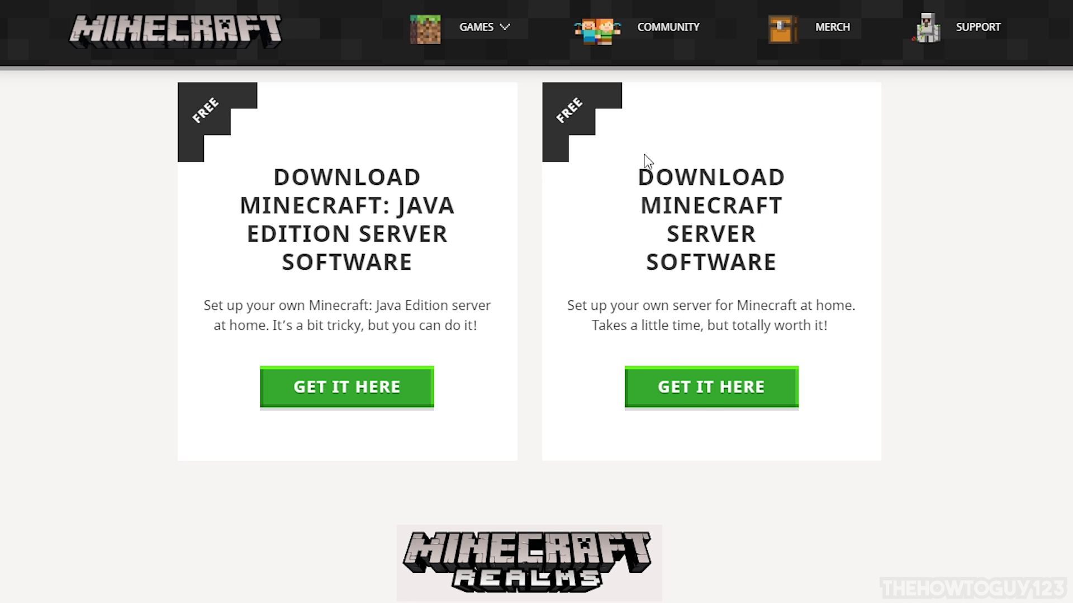
Open the Bedrock server download page and locate the Windows server section.
left_click(710, 400)
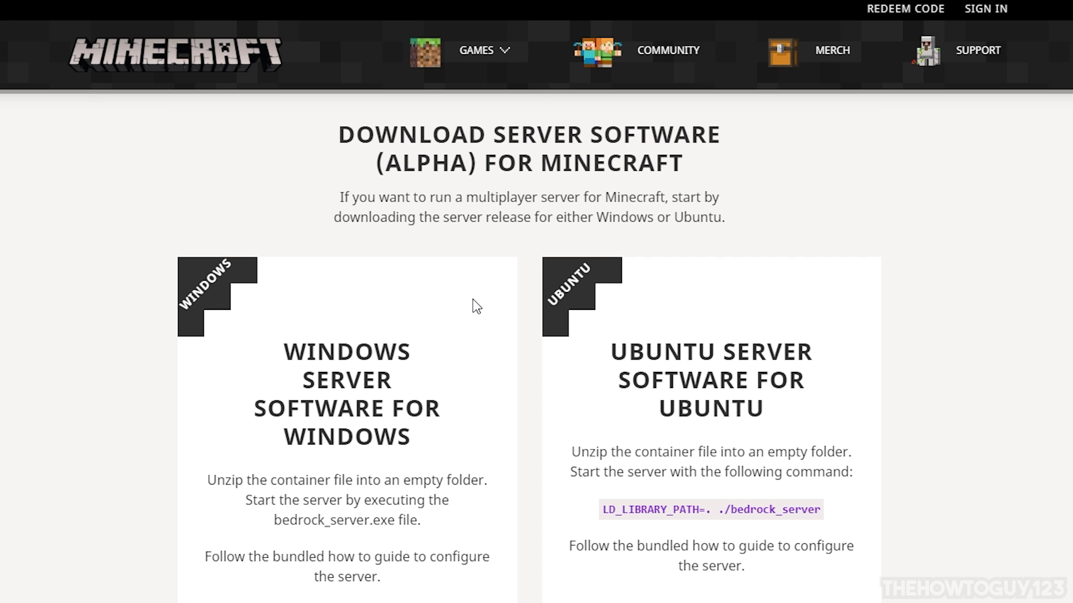
scroll(473, 299, "down", 3)
left_click_drag(285, 182, 413, 219)
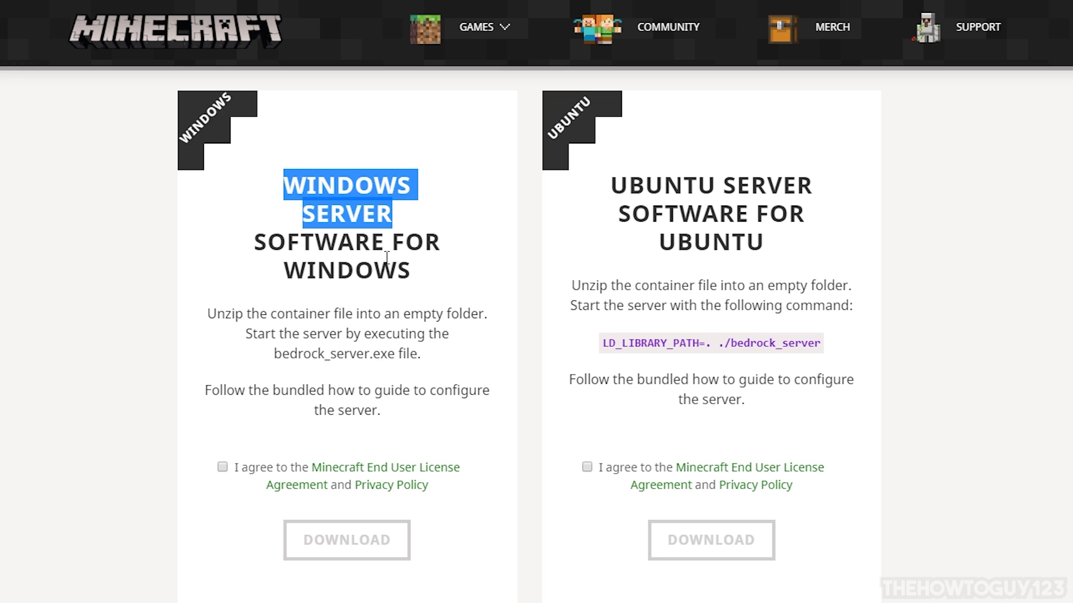
left_click(305, 276)
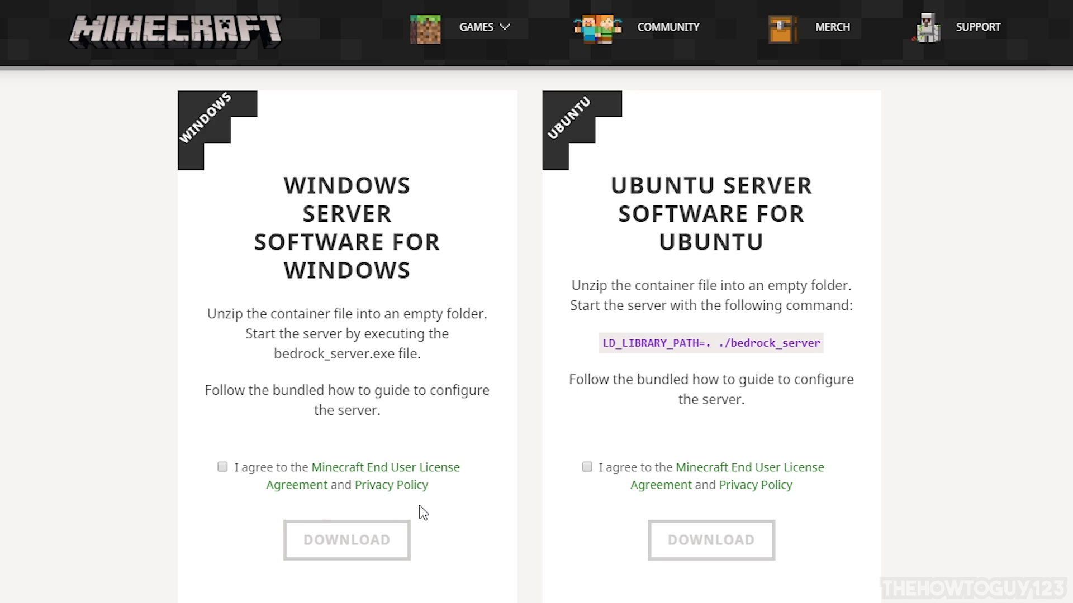
Accept the EULA and save bedrock-server-1.14.60.5.zip to the desktop.
left_click(222, 467)
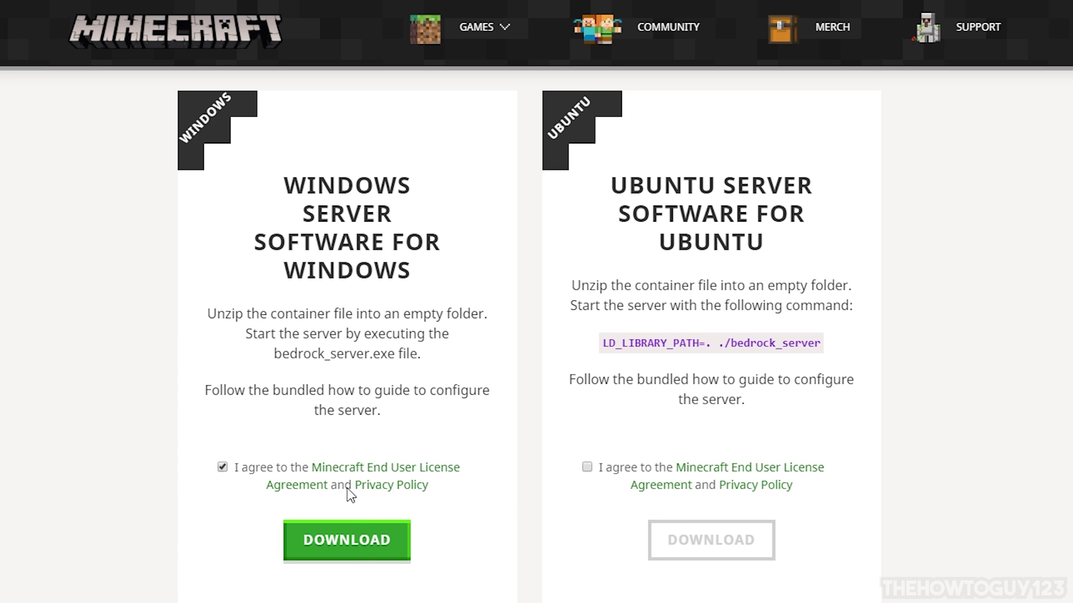
left_click(346, 540)
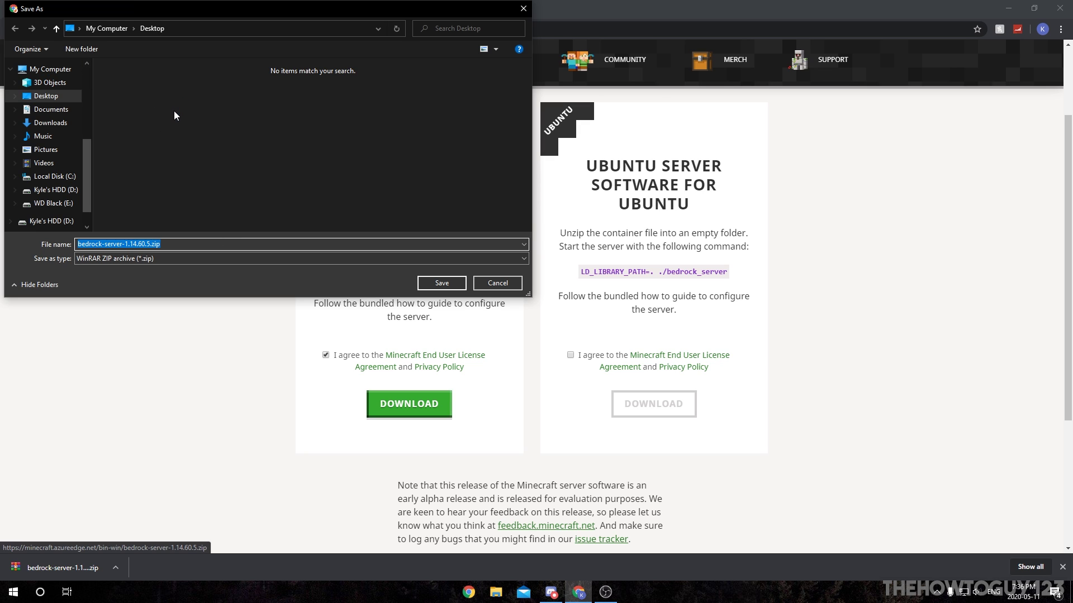
left_click(441, 283)
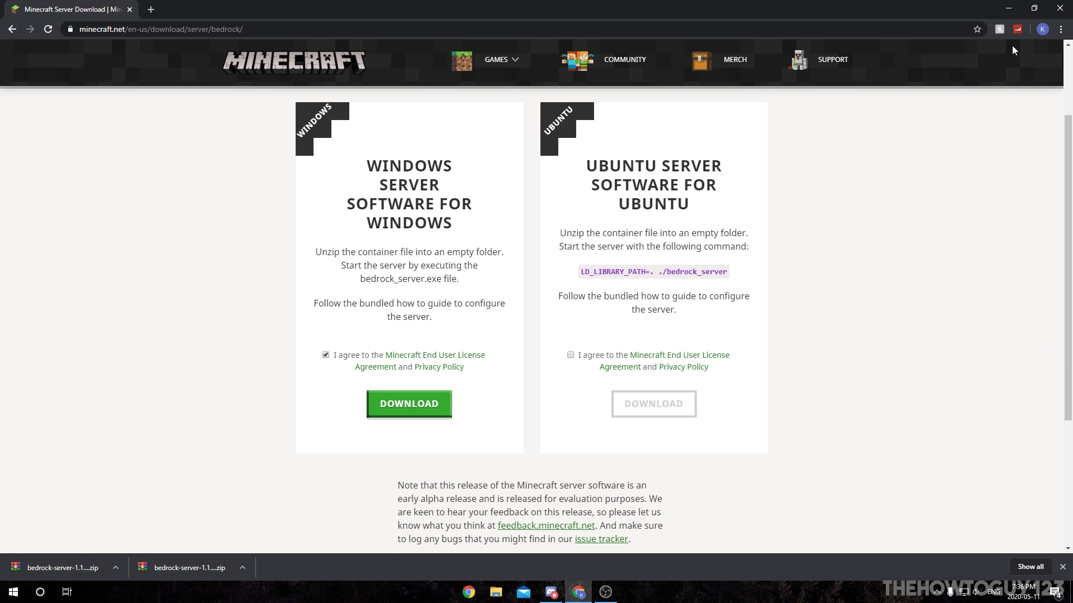
left_click(1009, 8)
Reposition the server zip icon on the desktop.
left_click_drag(20, 42, 145, 128)
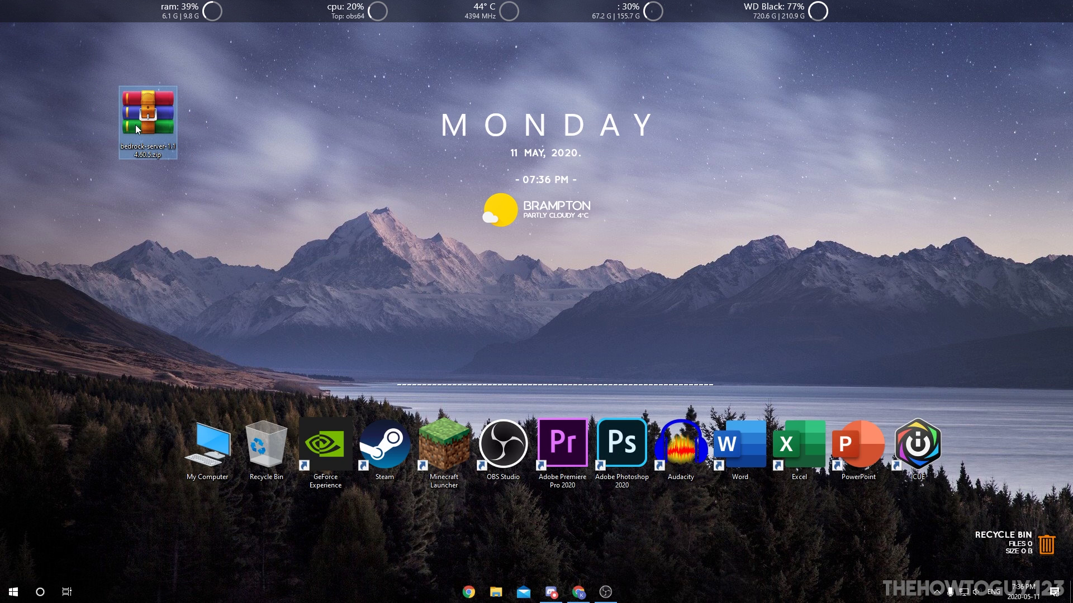
left_click_drag(135, 126, 177, 130)
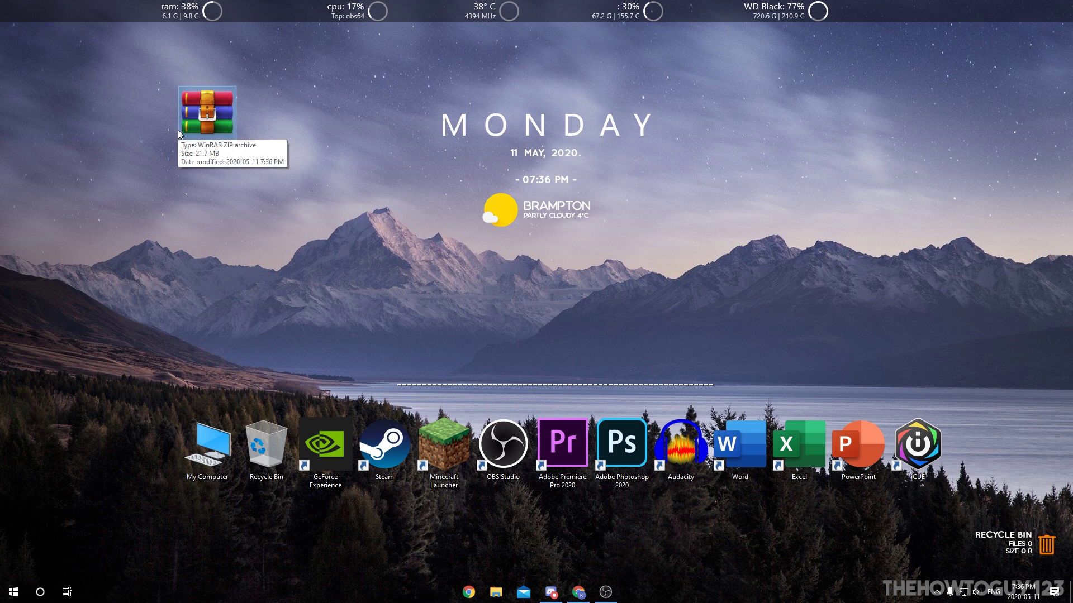
left_click(136, 133)
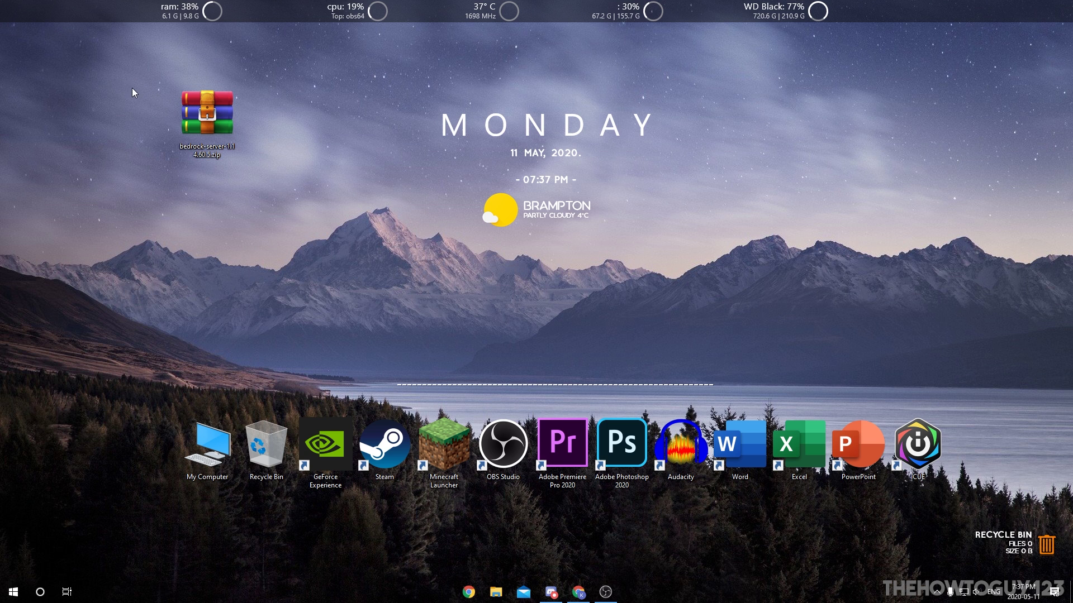
Extract the zip into a bedrock-server-1.14.60.5 folder and open that folder.
right_click(202, 112)
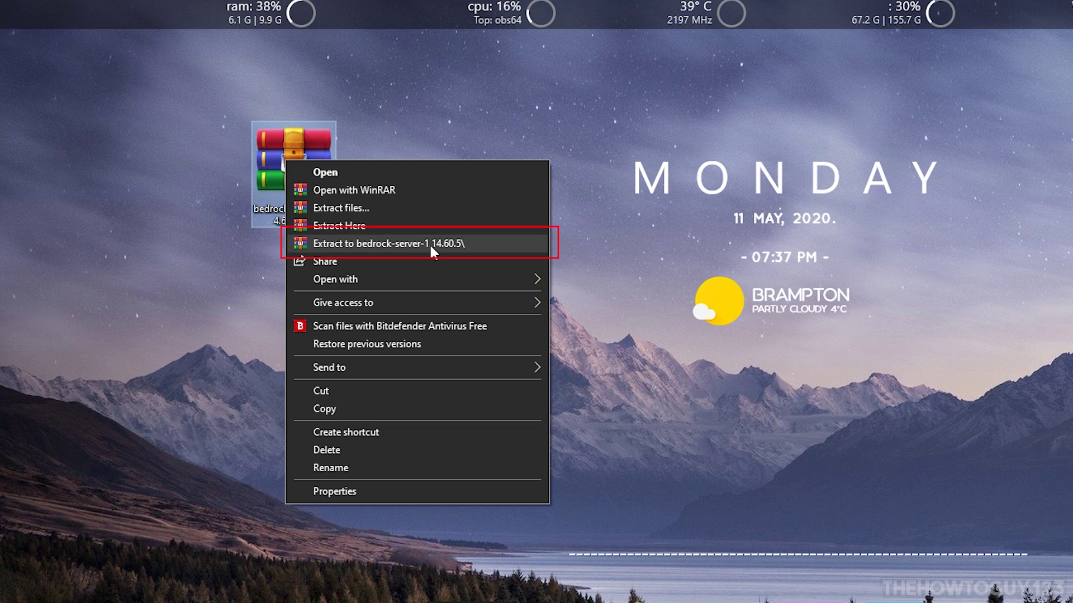
left_click(489, 244)
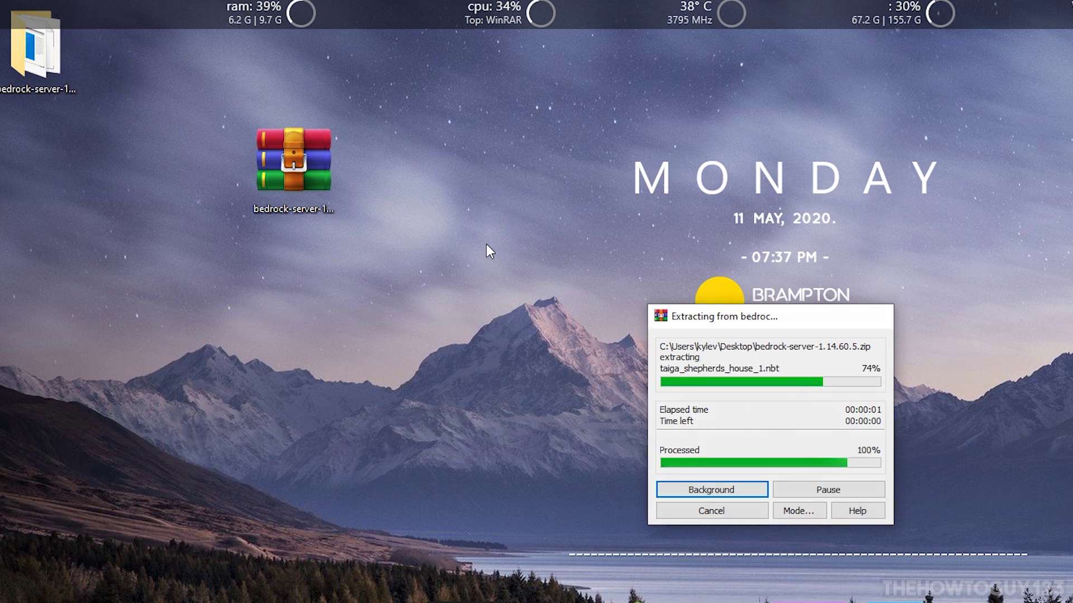
left_click_drag(39, 90, 180, 189)
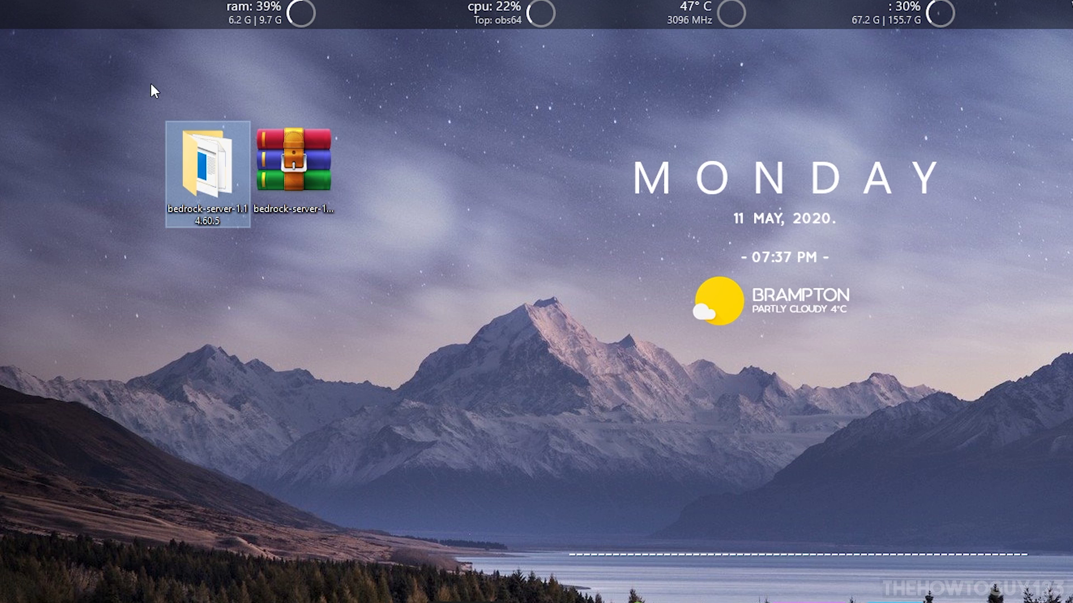
double_click(211, 175)
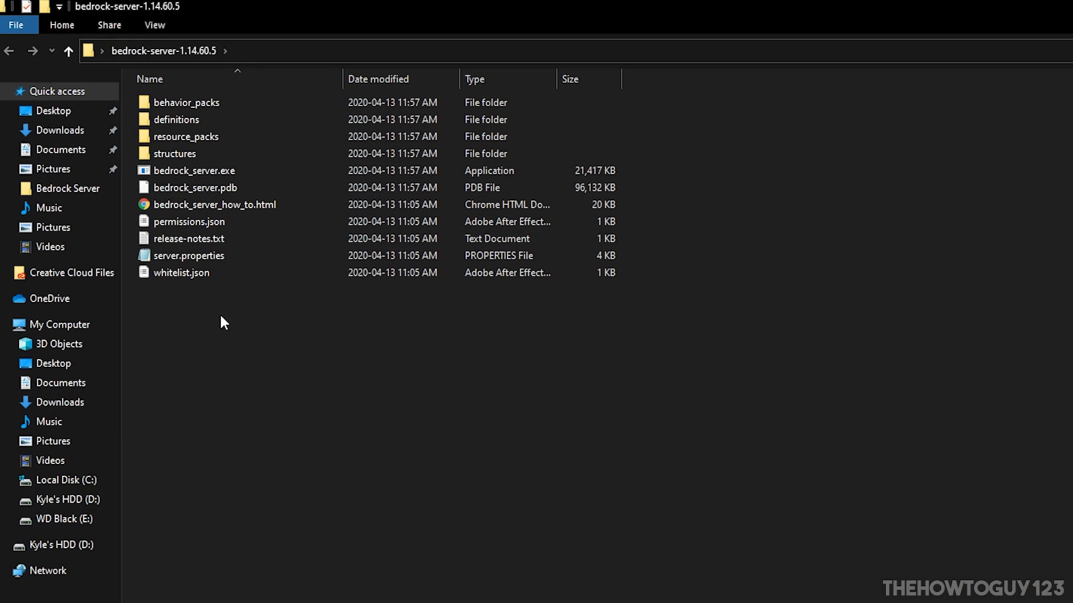
Open server.properties from the server folder in Notepad via Open with.
left_click_drag(239, 360, 189, 98)
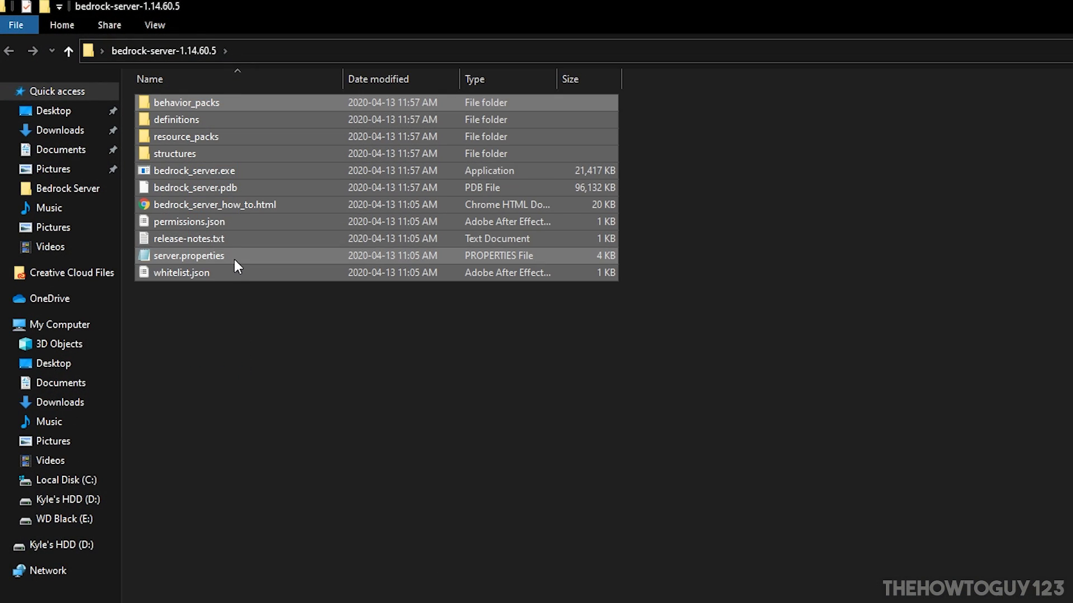
left_click(358, 360)
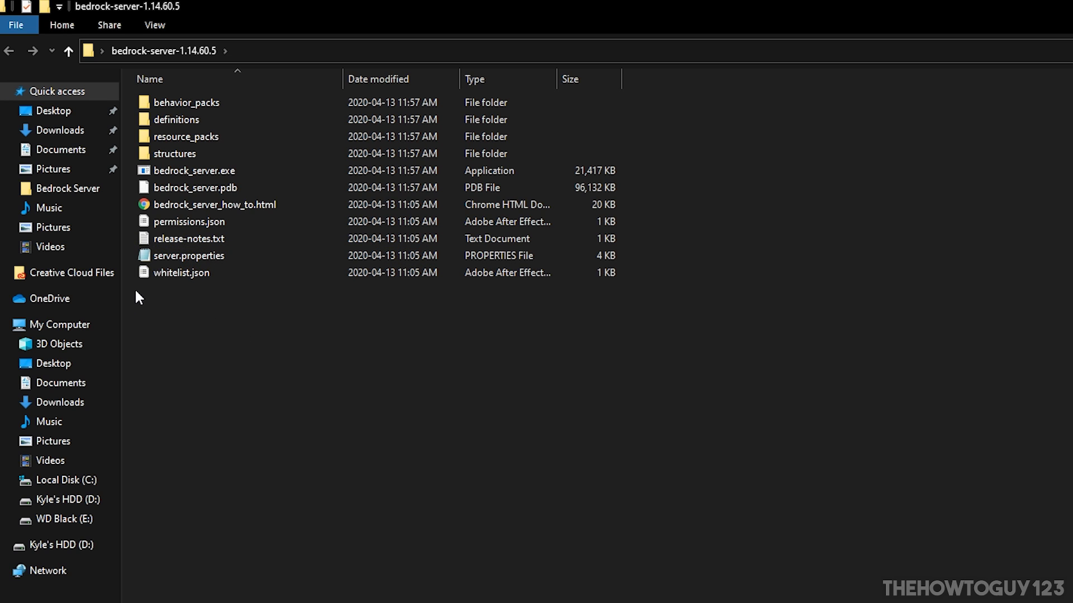
right_click(172, 256)
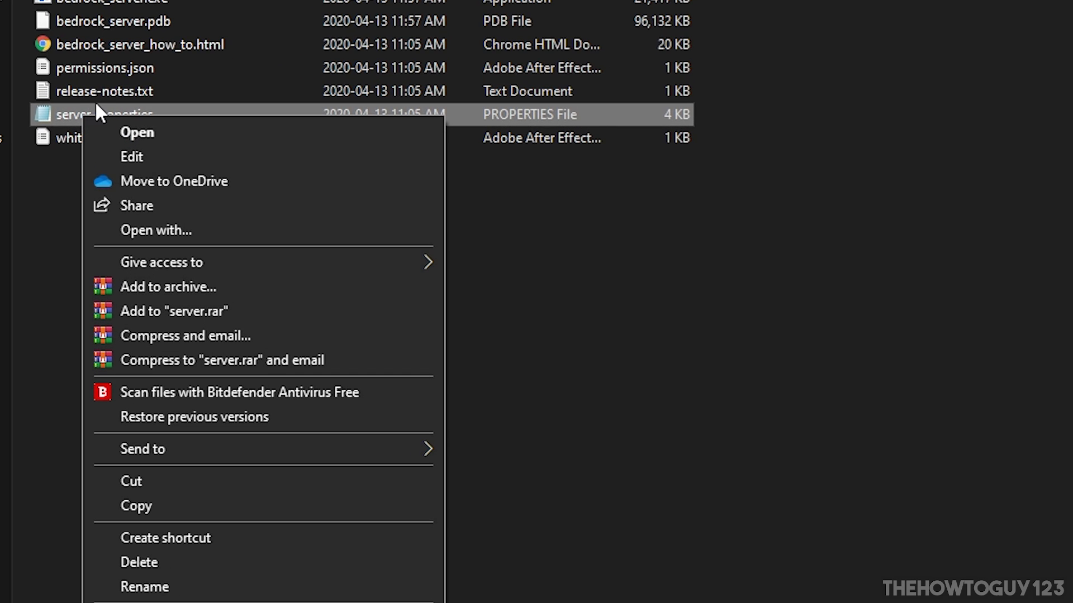
left_click(149, 233)
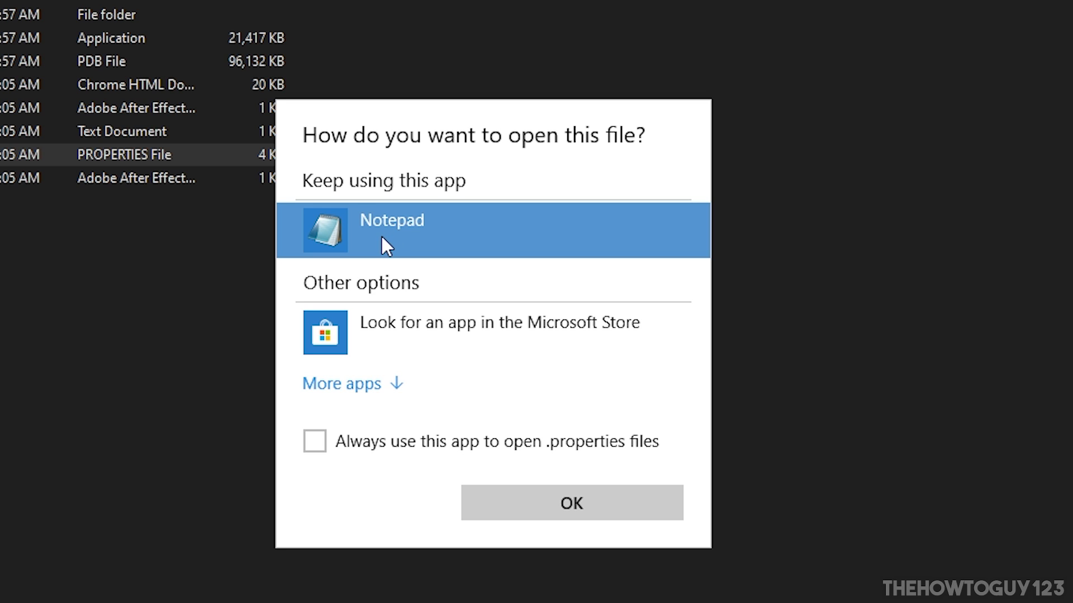
double_click(372, 229)
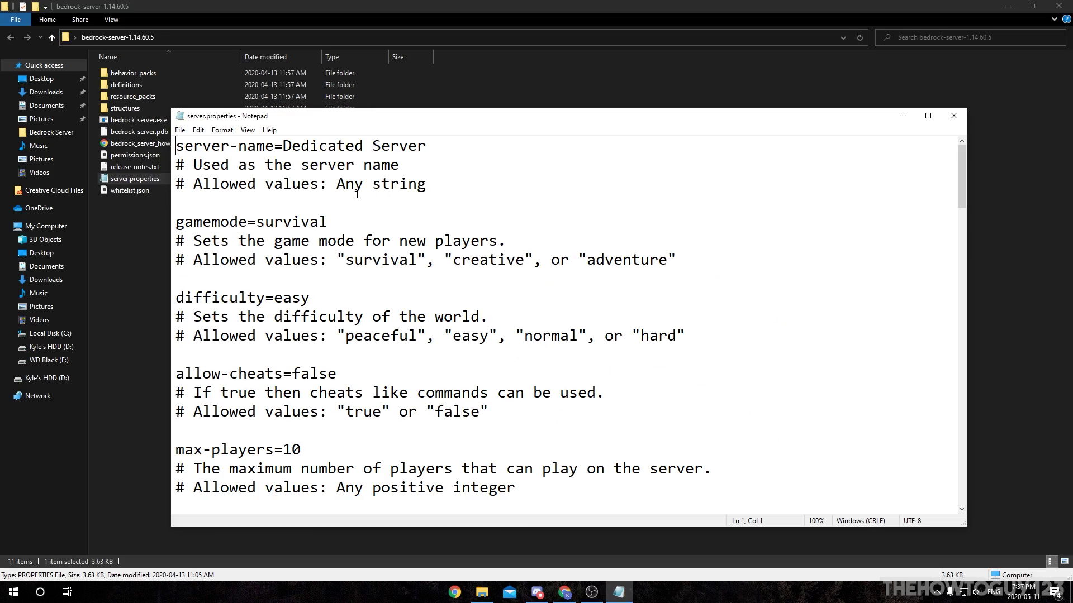
Rename the server to 'TheHowToGuy123 Tutorial' and set gamemode to creative.
left_click(928, 116)
scroll(203, 61, "down", 20)
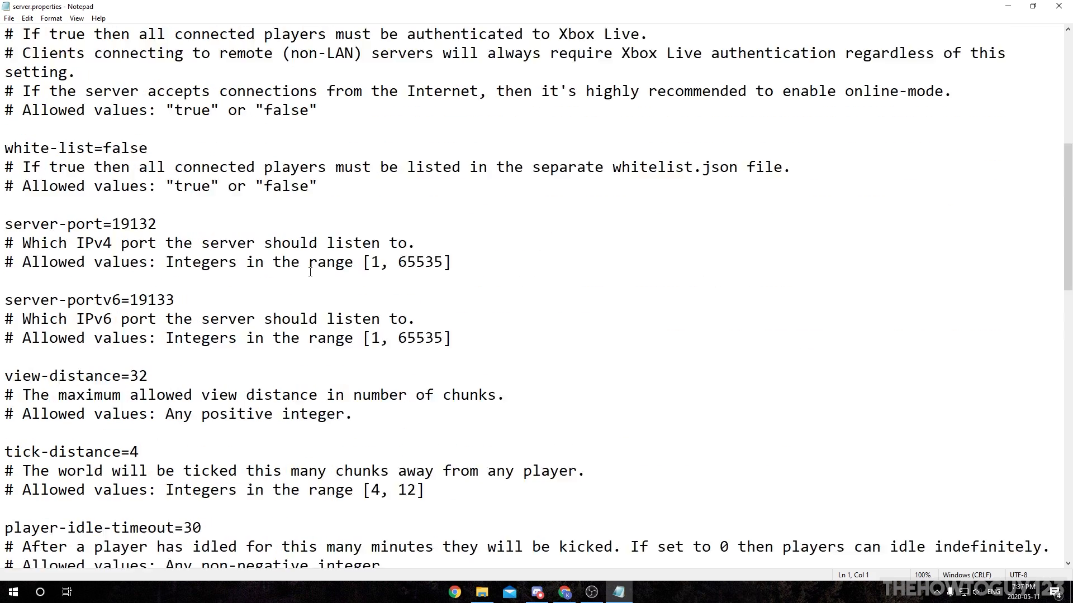
scroll(299, 341, "up", 20)
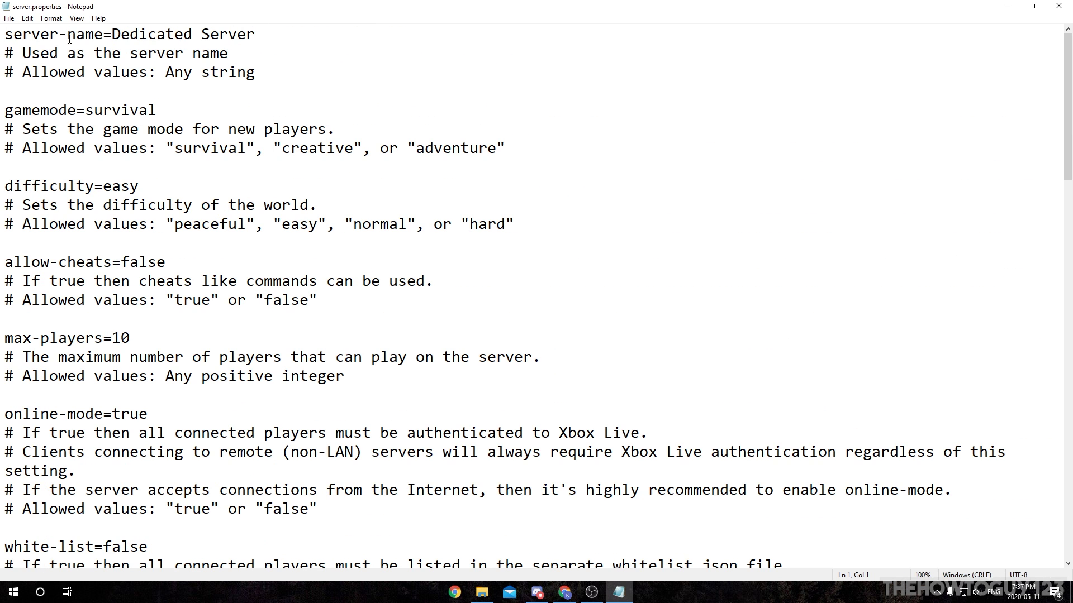
left_click_drag(261, 31, 112, 34)
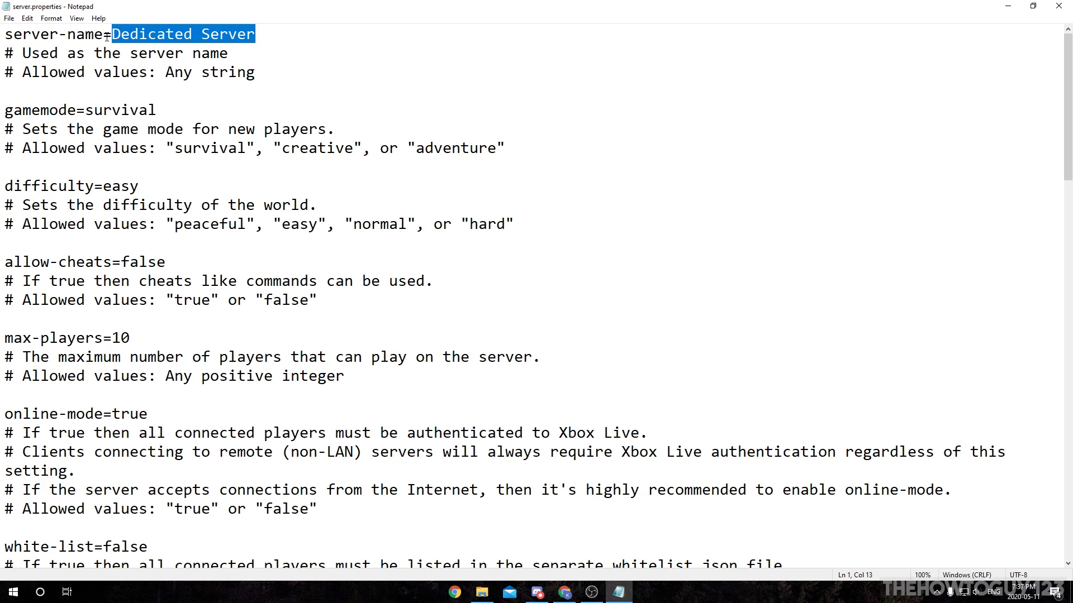
type("TheHowTo")
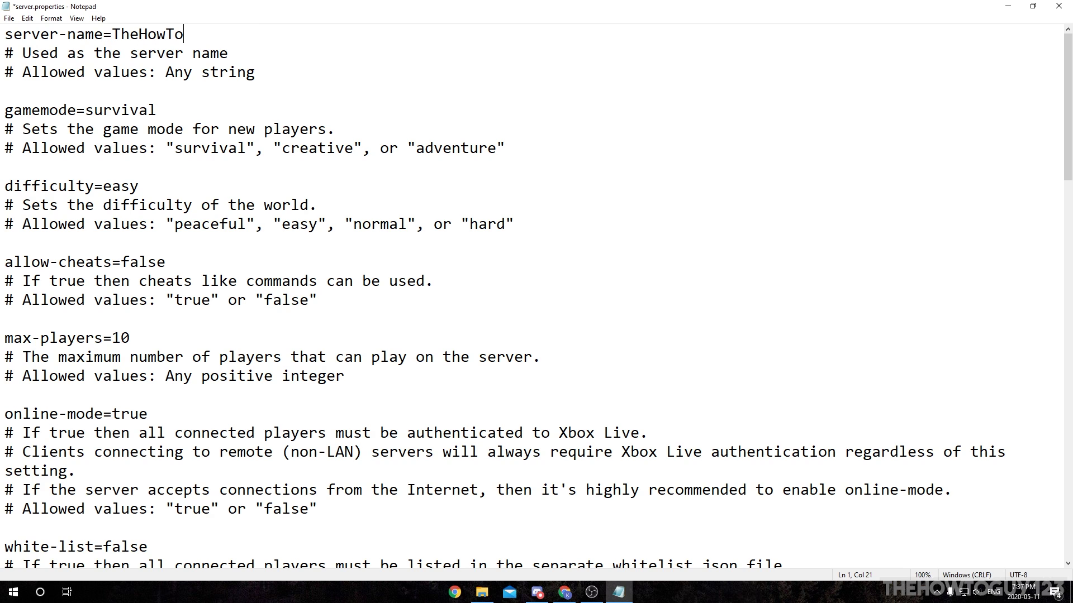
type("Guy123 Tutorial")
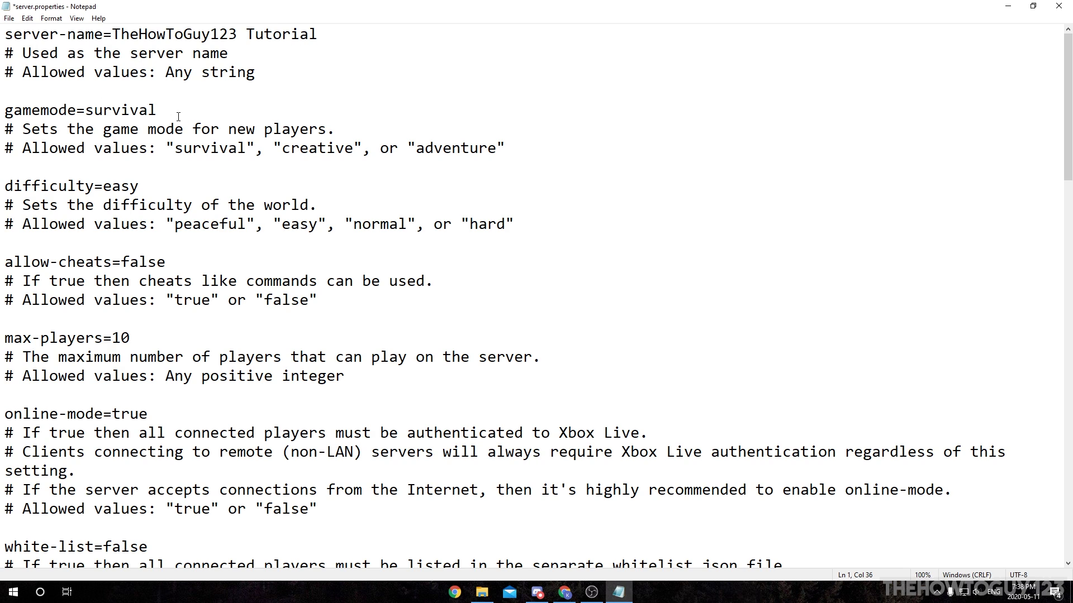
left_click_drag(155, 111, 85, 110)
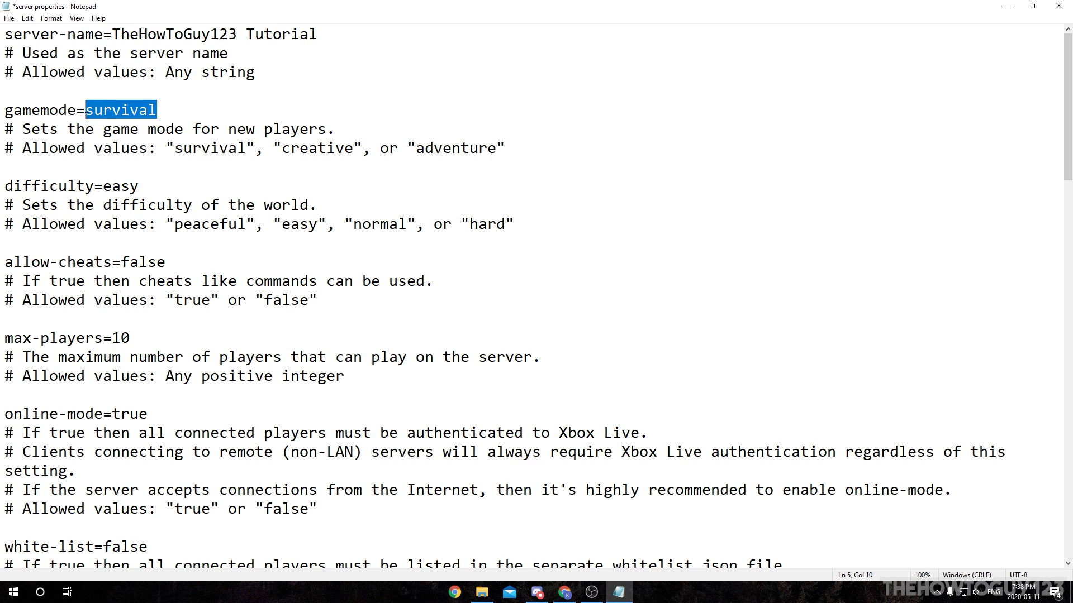
type("creative")
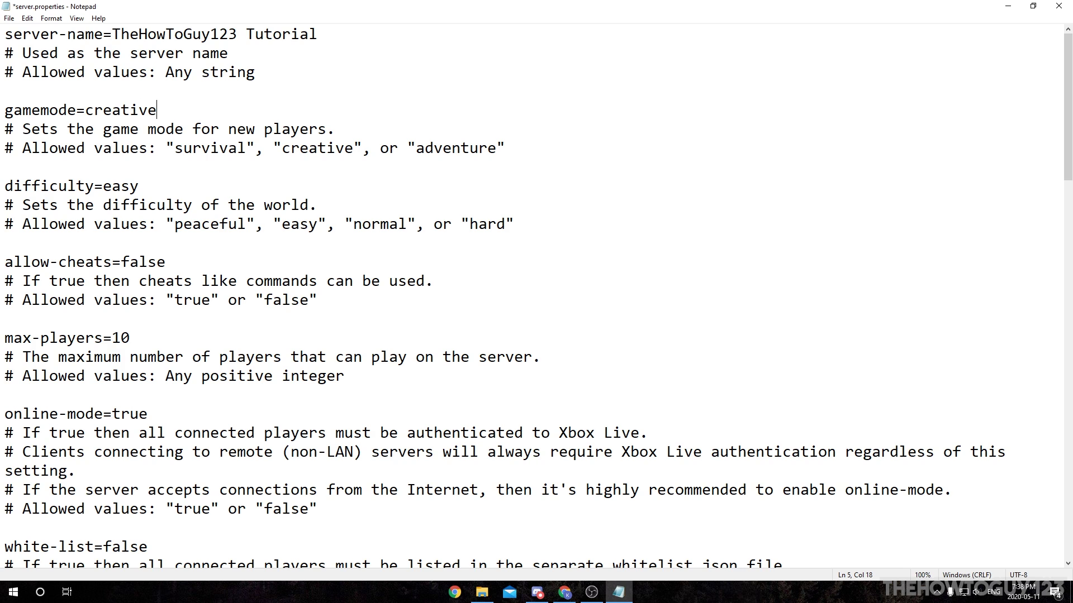
Review the allow-cheats setting and the max-players value of 10.
left_click_drag(14, 186, 23, 186)
left_click(231, 228)
left_click(414, 228)
left_click(60, 263)
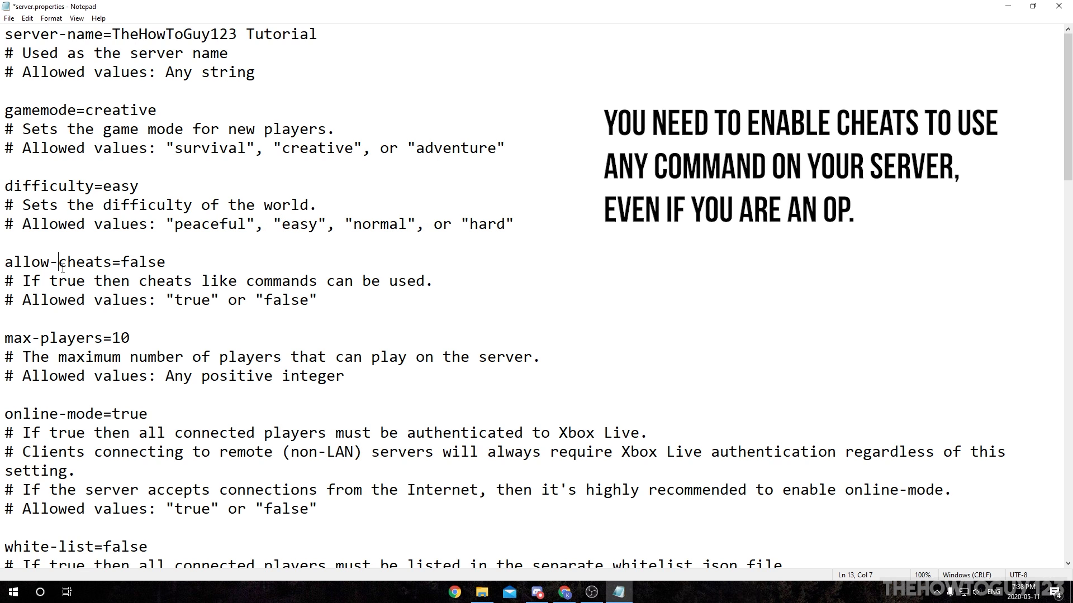
scroll(63, 267, "down", 2)
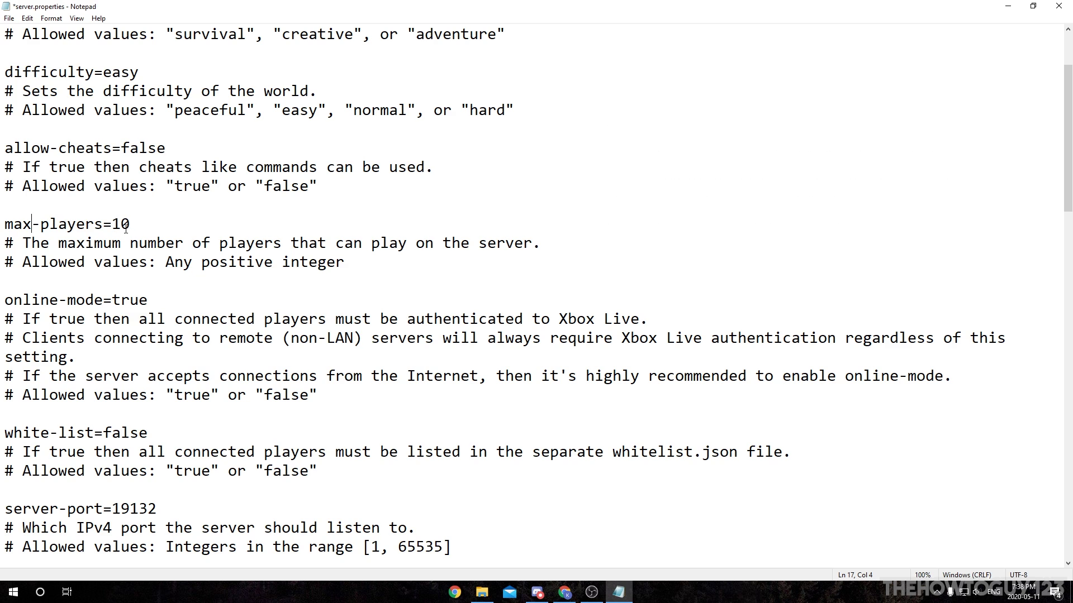
left_click_drag(126, 226, 111, 226)
Set player-idle-timeout to 0 and level-seed to 123.
key("Page_Down")
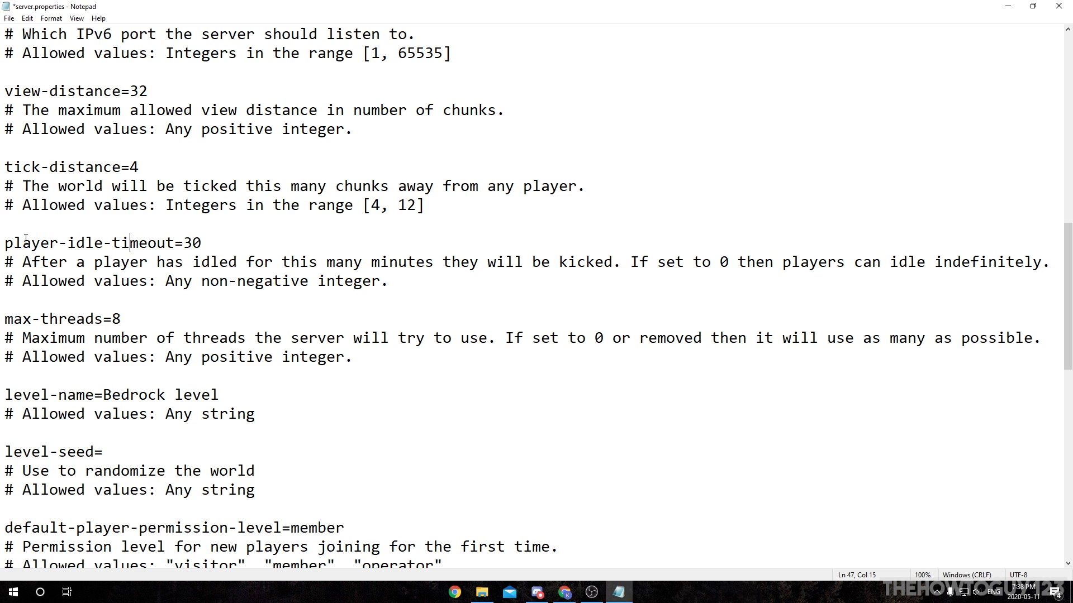
left_click_drag(203, 243, 184, 243)
type("0")
scroll(337, 291, "down", 1)
scroll(154, 357, "down", 2)
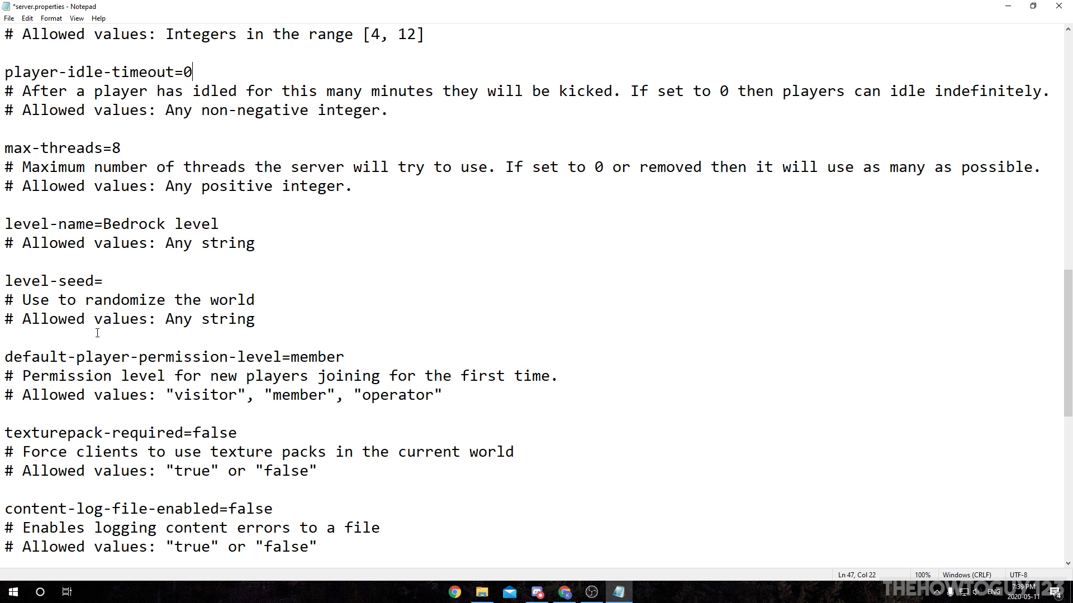
left_click(117, 285)
type("123")
Save server.properties and close Notepad.
scroll(108, 289, "down", 5)
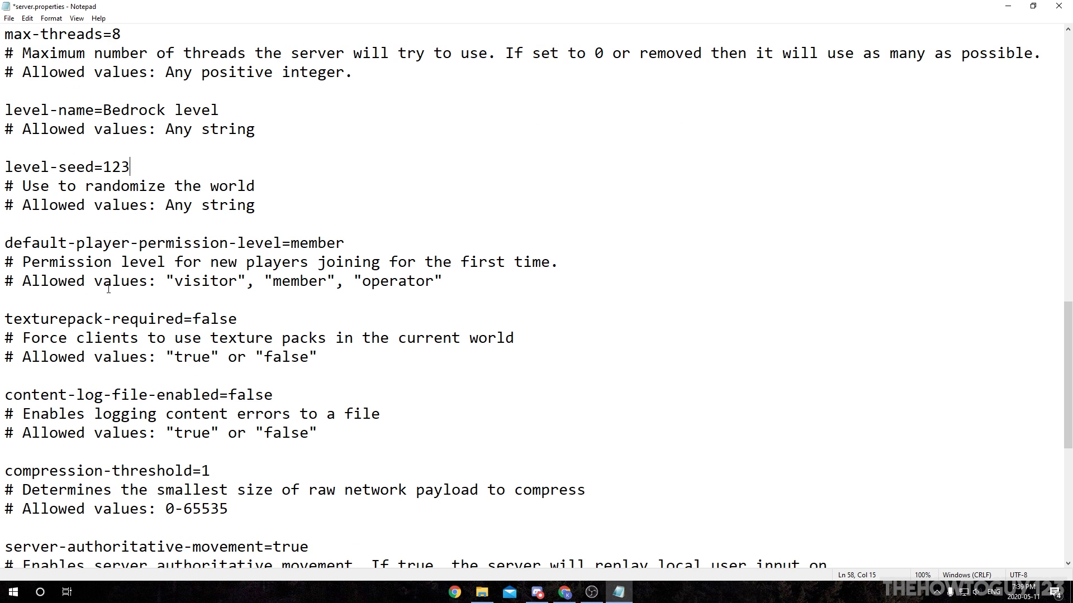
scroll(109, 289, "down", 4)
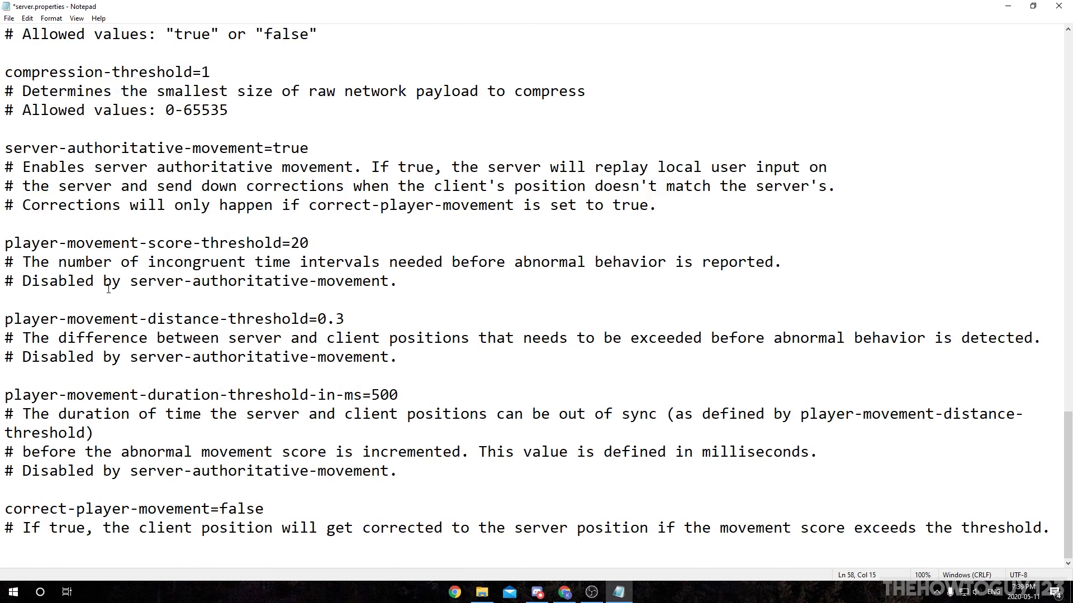
scroll(109, 289, "up", 20)
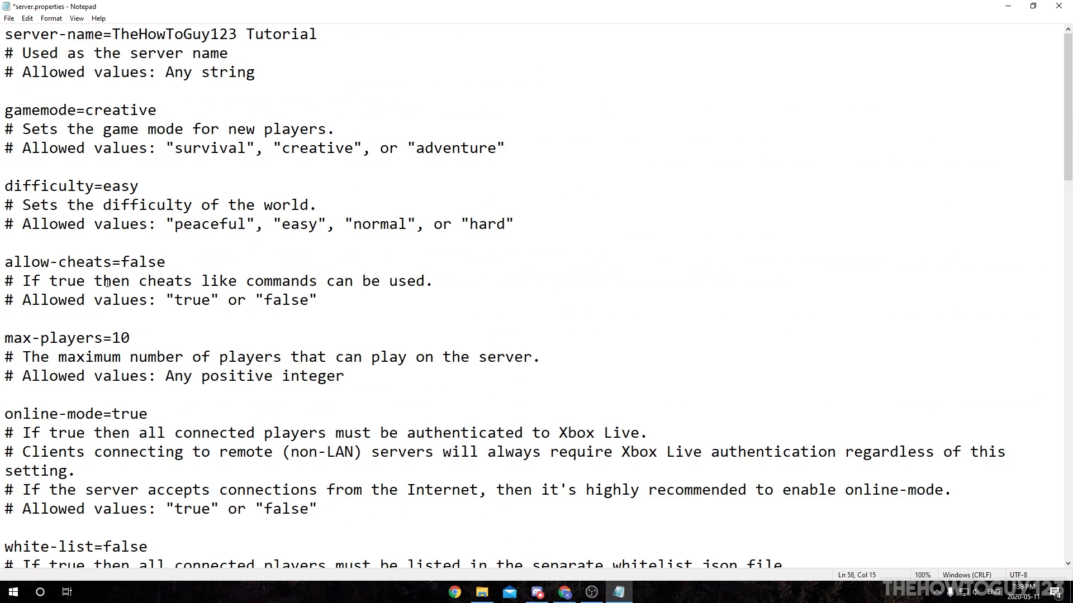
left_click(10, 19)
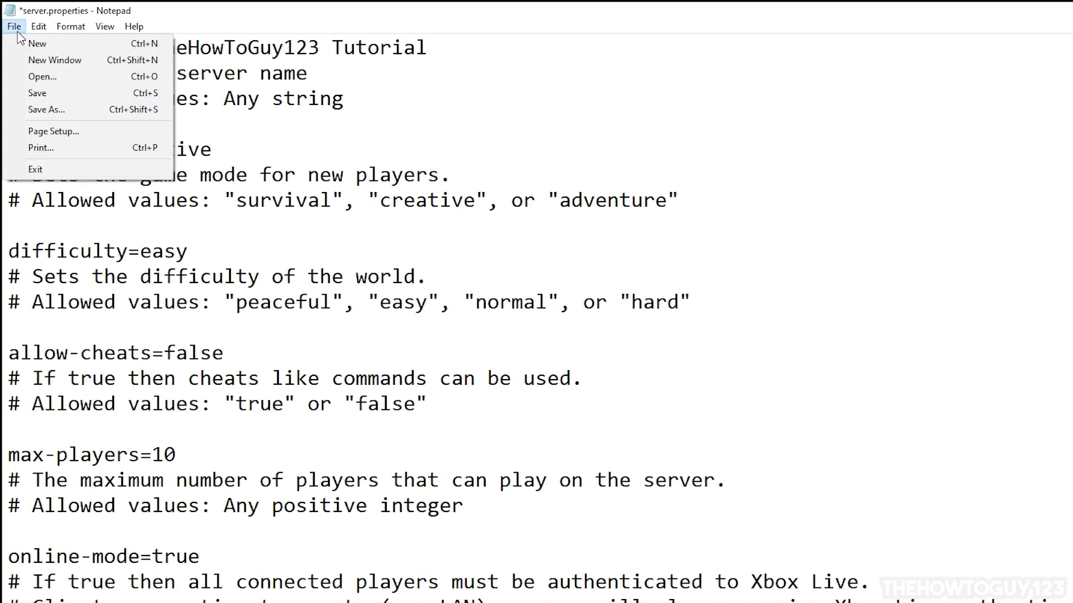
left_click(47, 92)
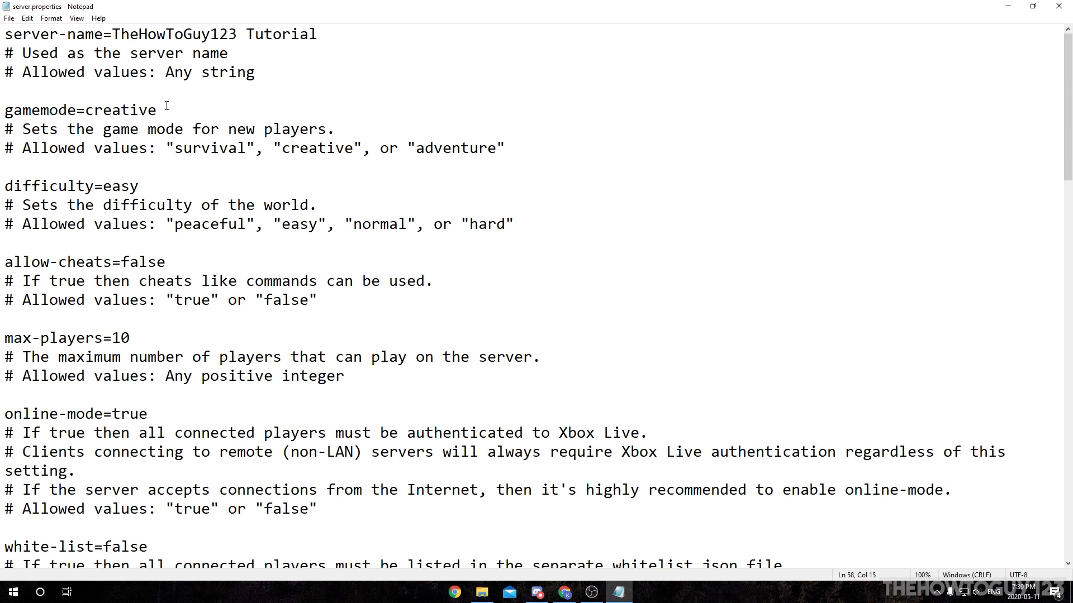
left_click(1059, 5)
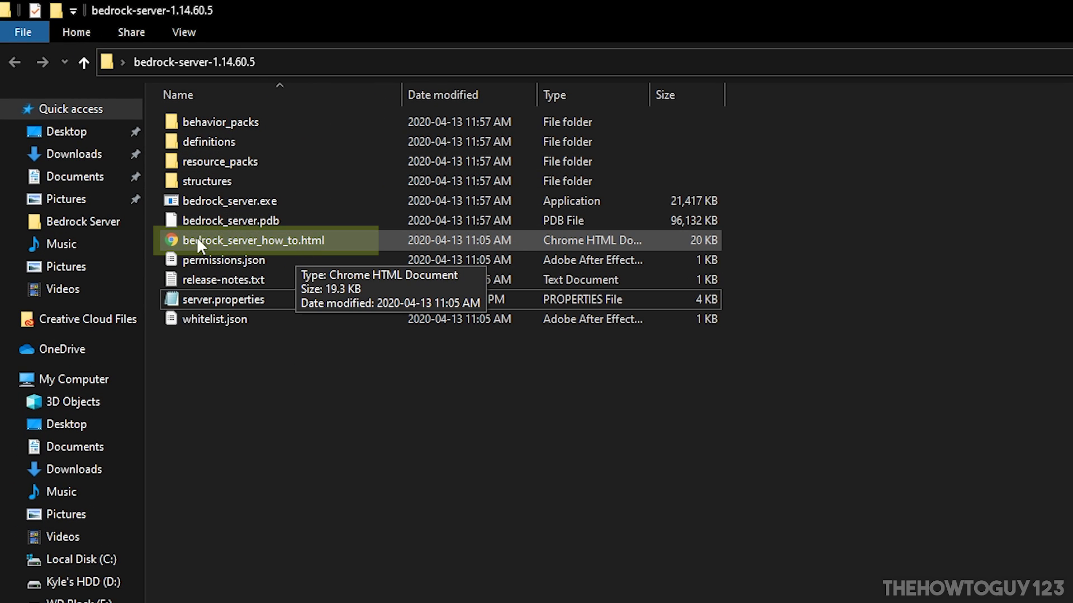
Check the folder view options, then open bedrock_server_how_to.html in Chrome.
left_click(287, 240)
left_click(362, 442)
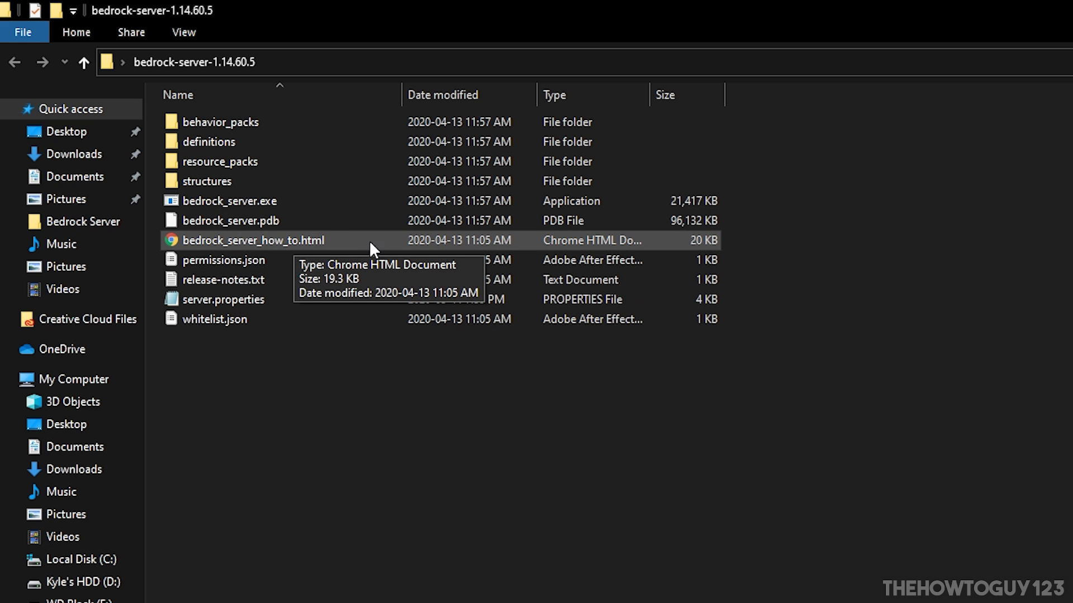
left_click(178, 37)
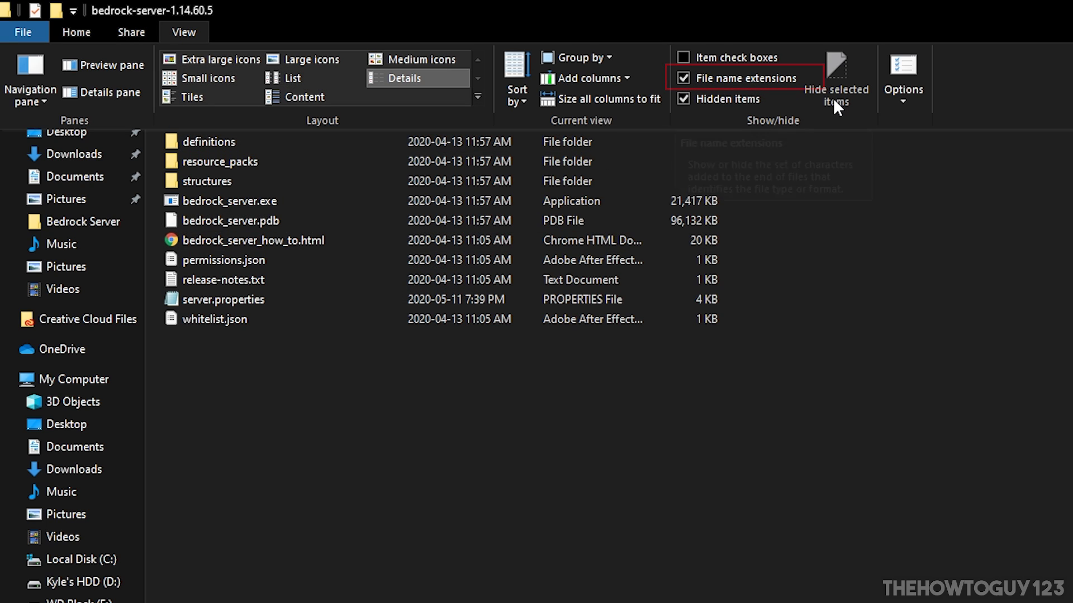
left_click(582, 405)
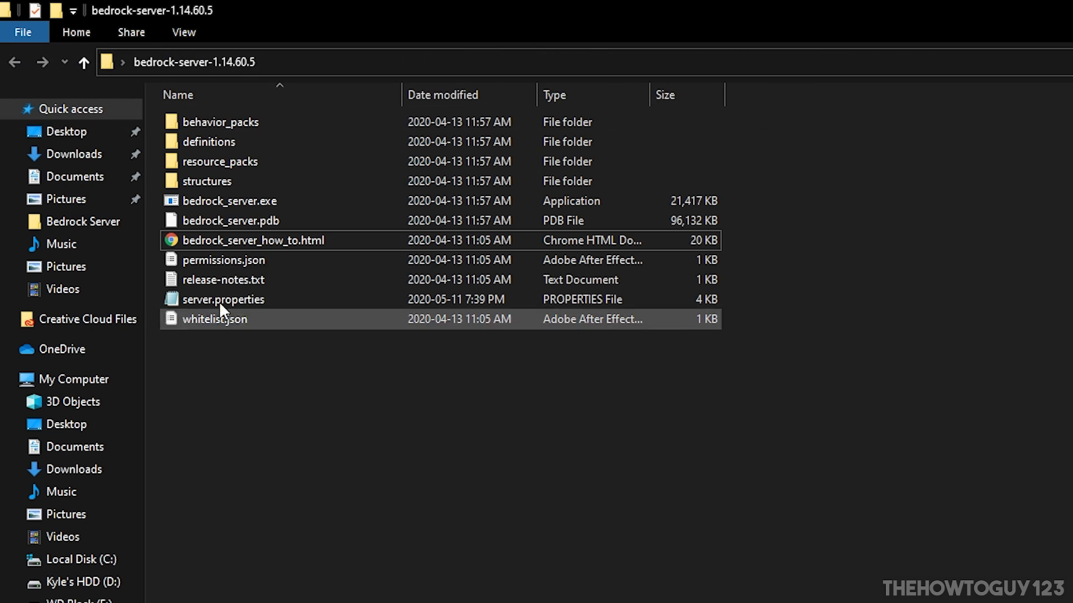
double_click(284, 241)
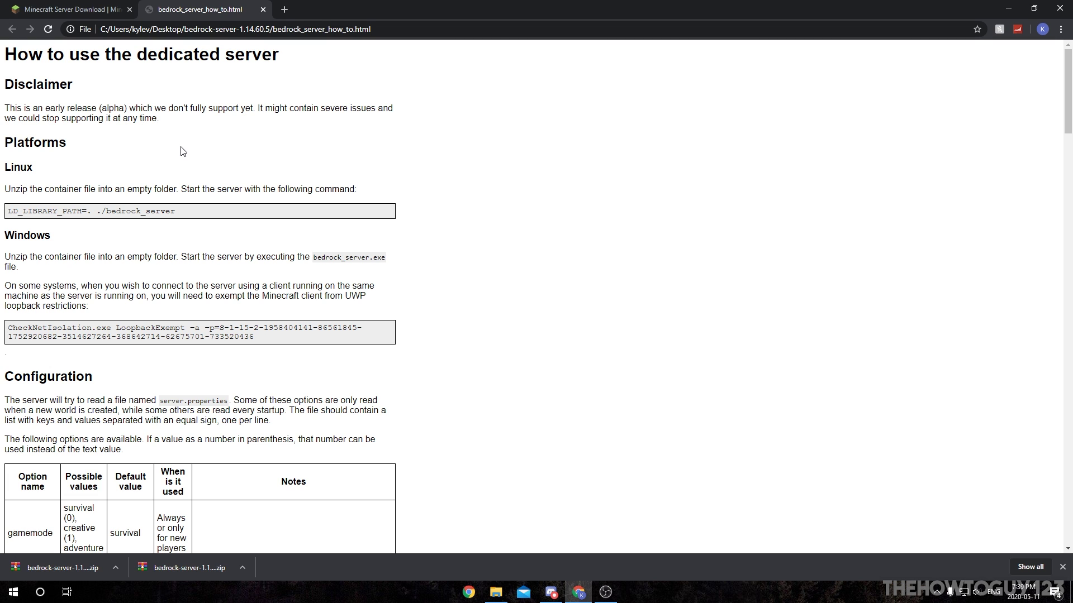
Scroll through the dedicated server guide and maximize its window.
scroll(180, 151, "down", 4)
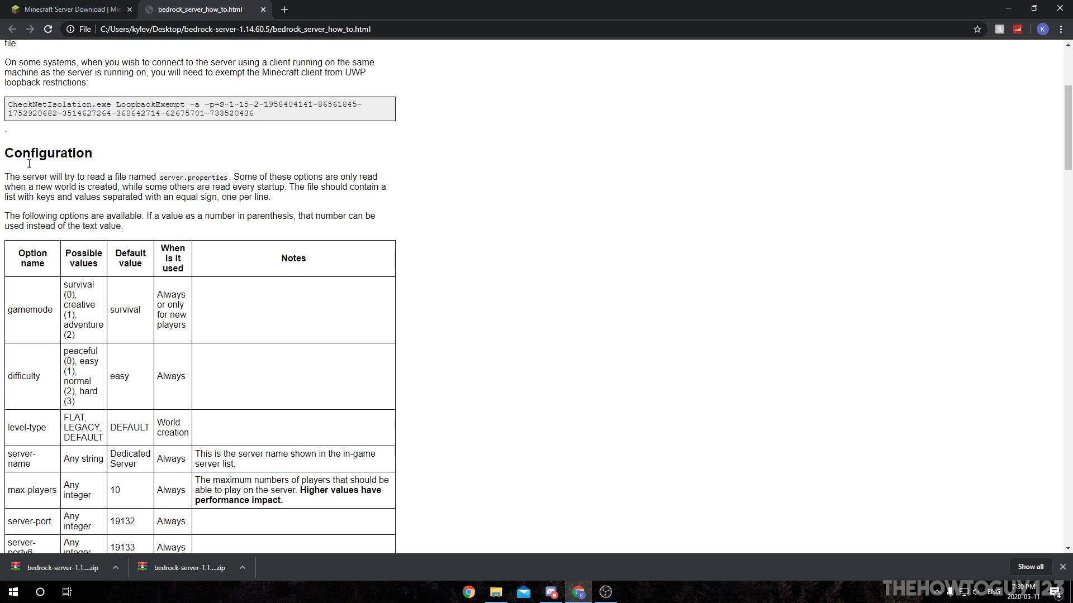
scroll(154, 189, "down", 3)
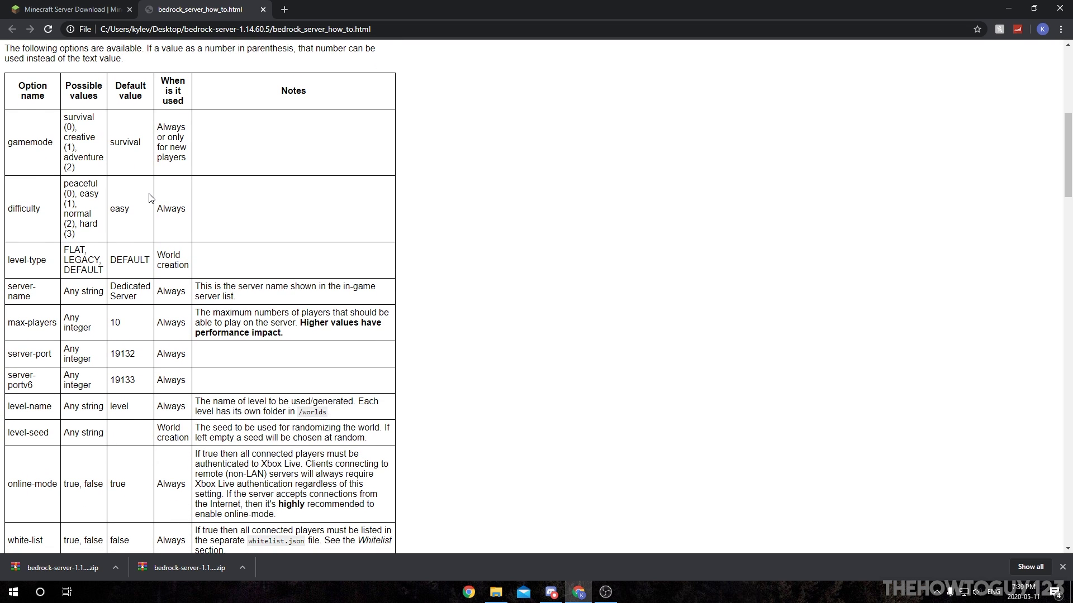
scroll(151, 197, "down", 13)
scroll(212, 266, "down", 3)
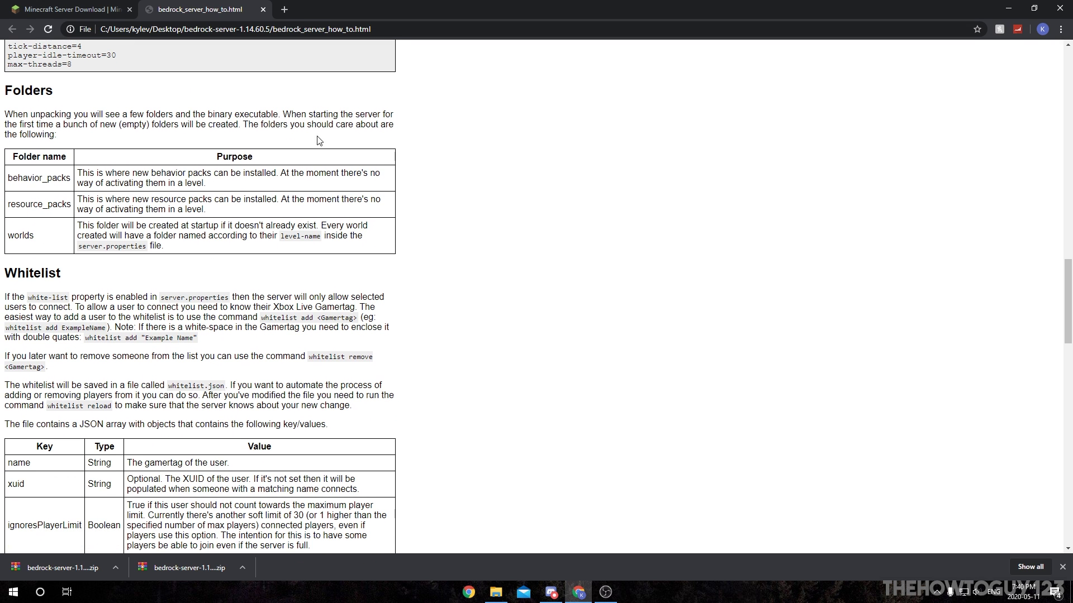
left_click_drag(410, 6, 606, 107)
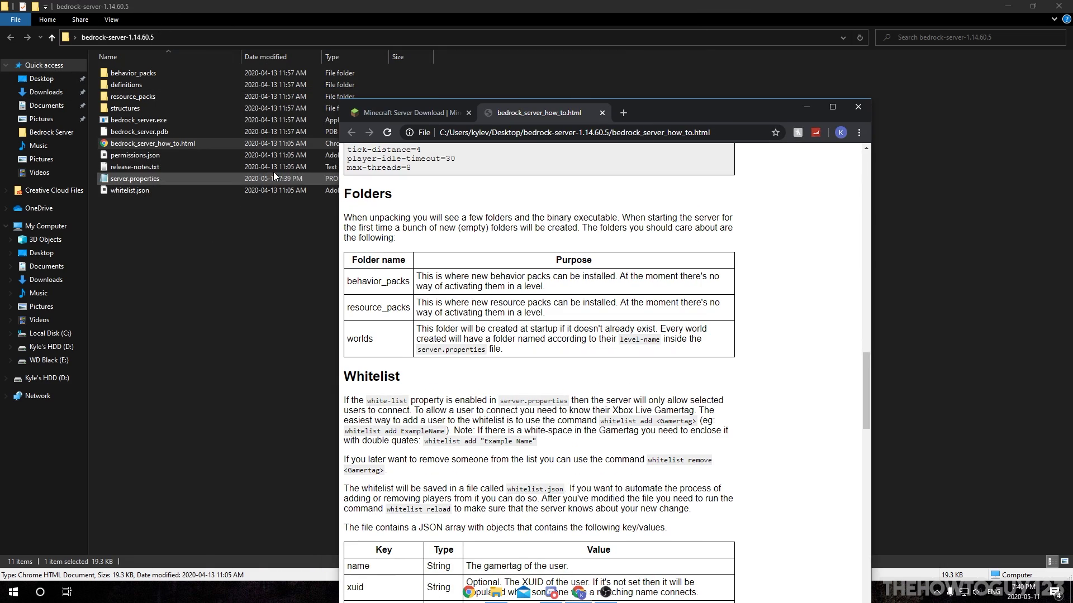
left_click(831, 106)
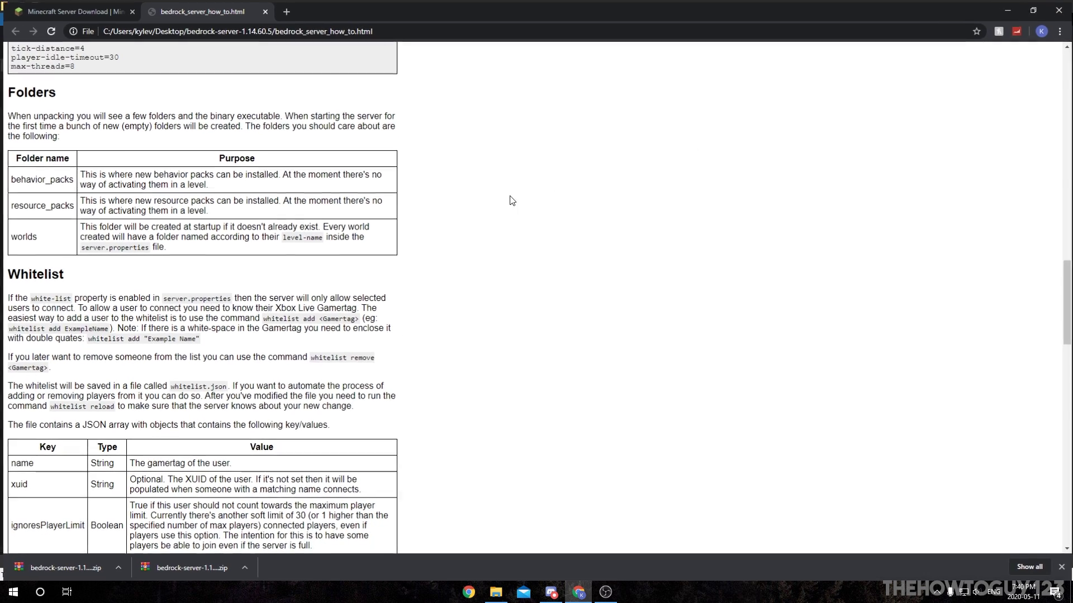
Copy the CheckNetIsolation LoopbackExempt command from the guide's Windows section.
scroll(355, 263, "down", 12)
scroll(358, 268, "down", 3)
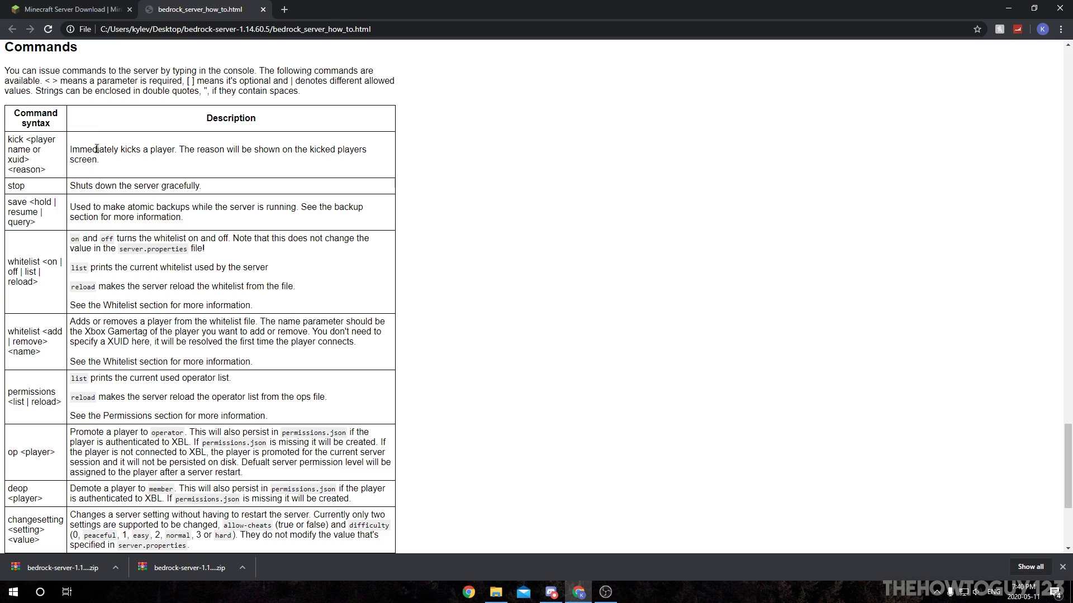
scroll(61, 246, "down", 1)
scroll(161, 328, "up", 17)
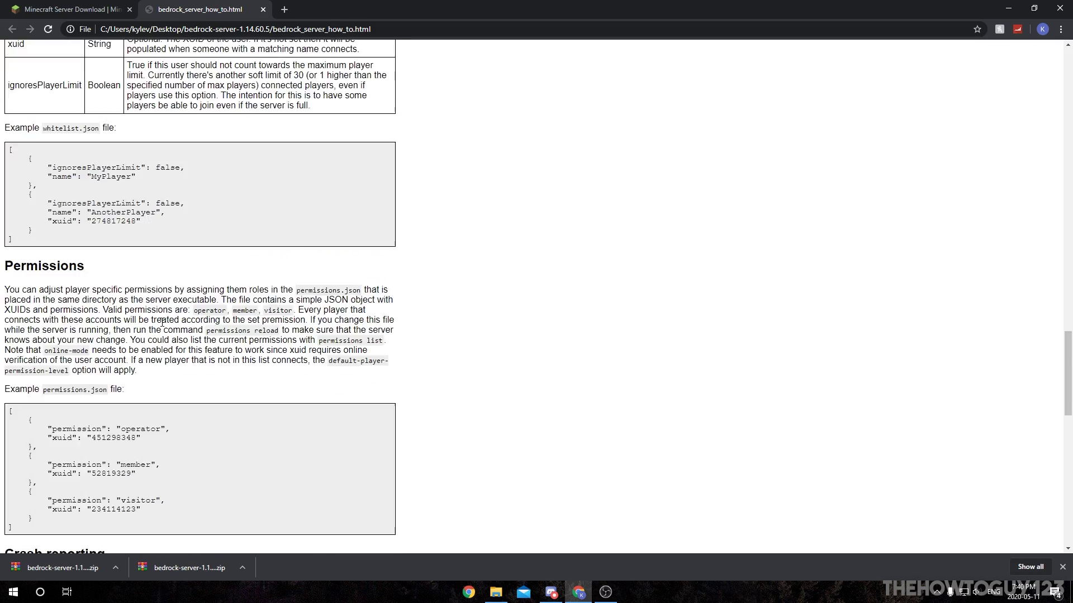
scroll(160, 328, "up", 15)
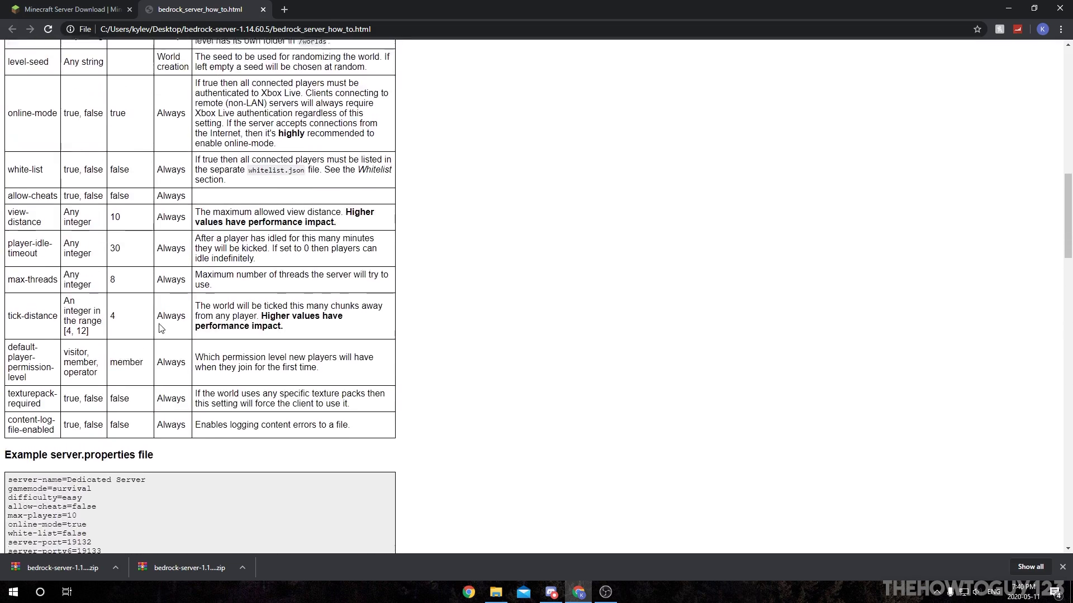
scroll(161, 328, "up", 10)
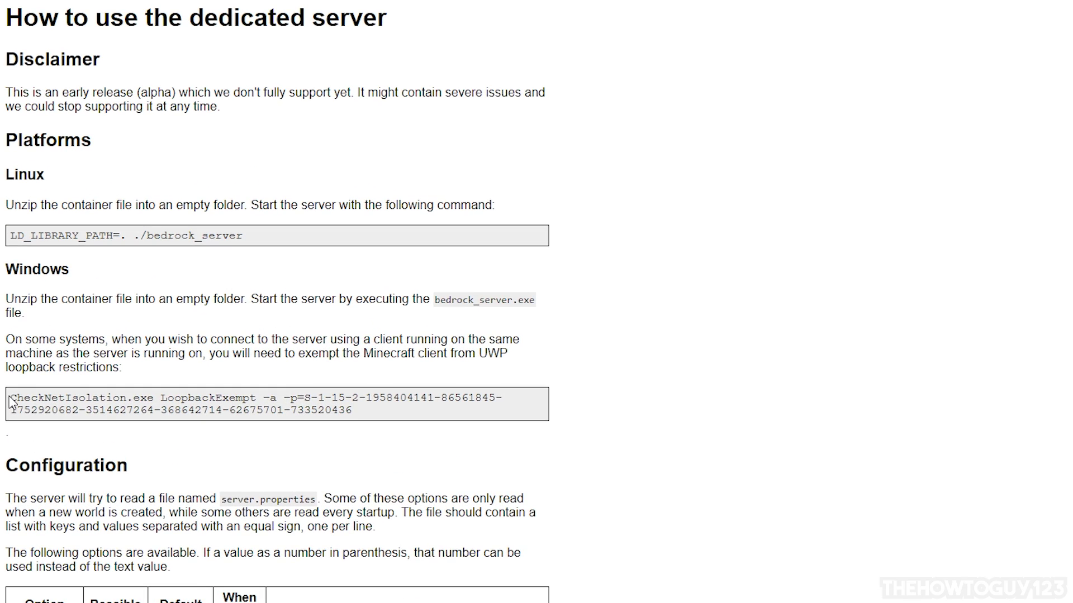
left_click_drag(11, 400, 380, 425)
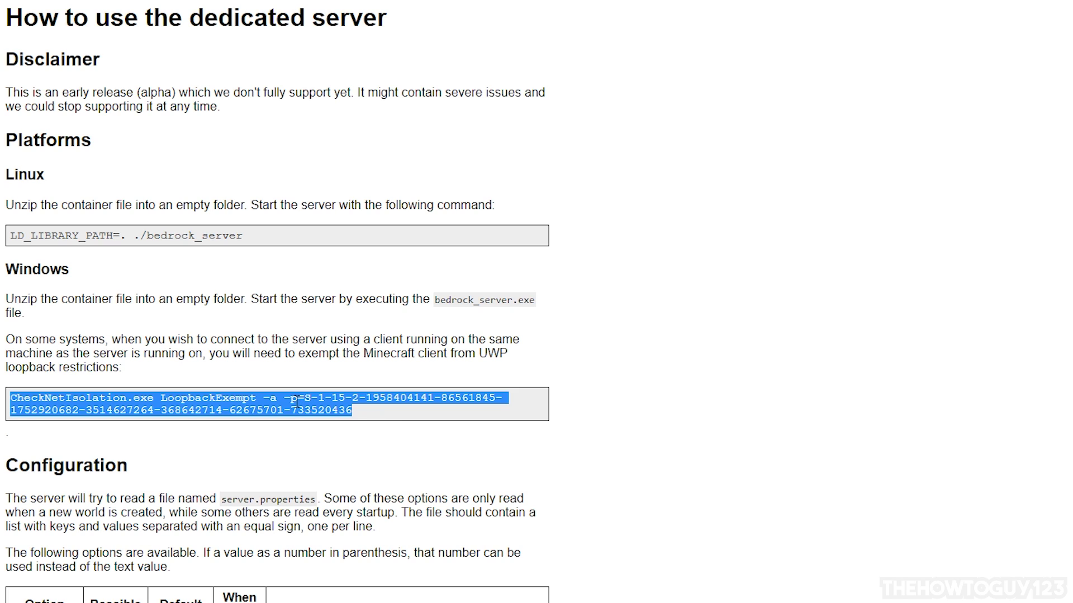
right_click(114, 399)
left_click(142, 411)
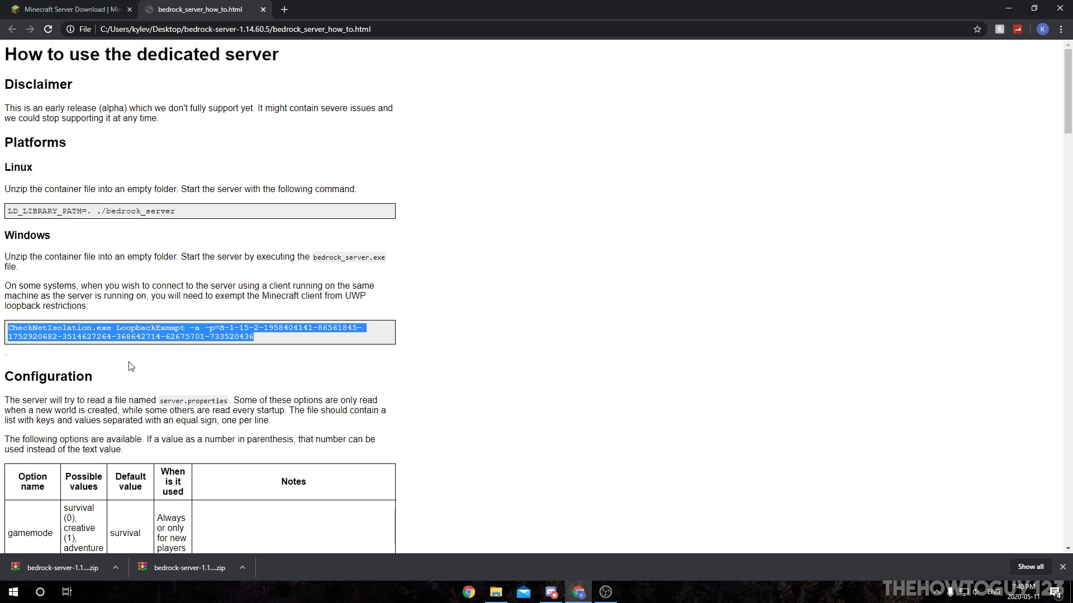
Search for cmd and launch Command Prompt as administrator.
left_click(17, 601)
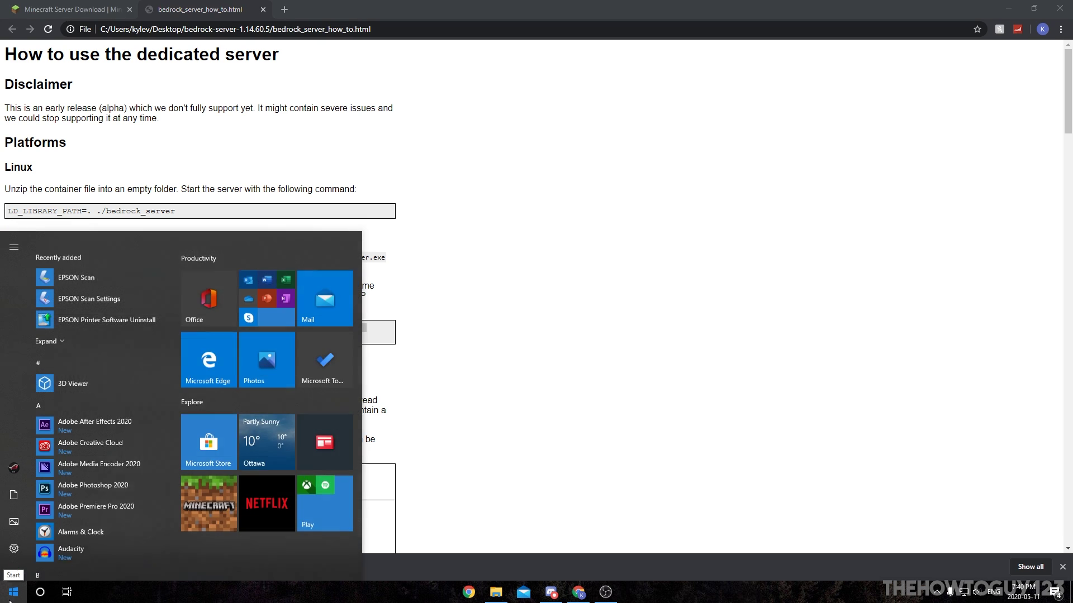
scroll(84, 447, "down", 1)
key("super")
type("cmd")
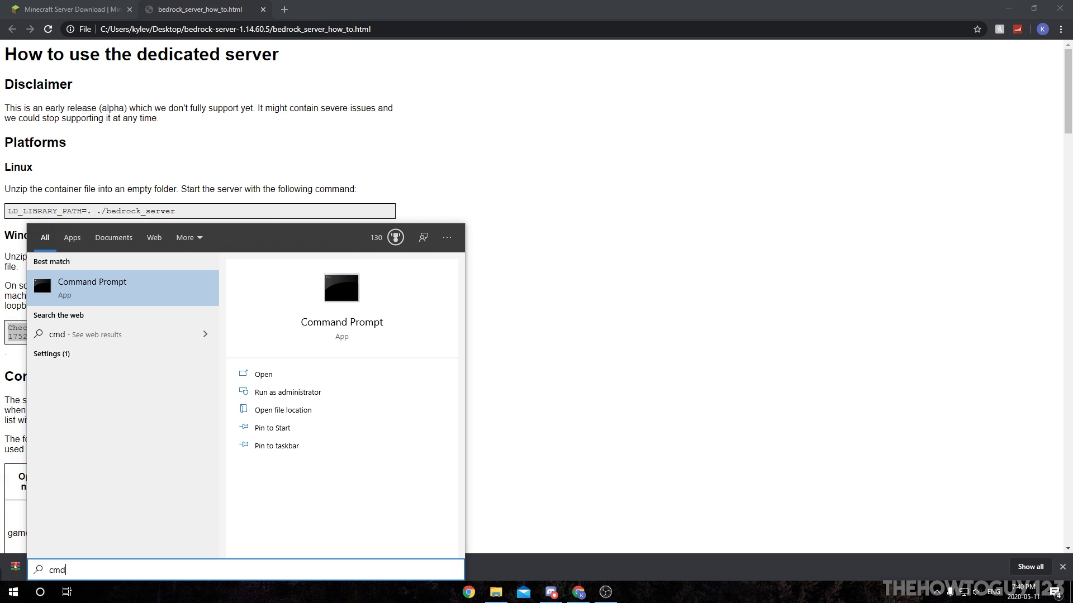
right_click(120, 290)
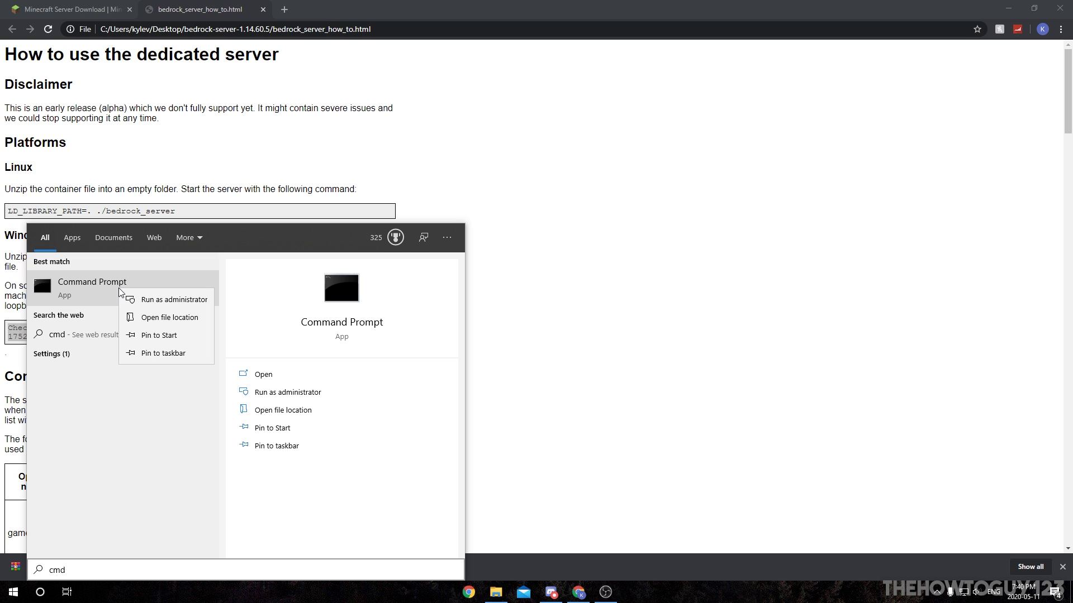
left_click(188, 304)
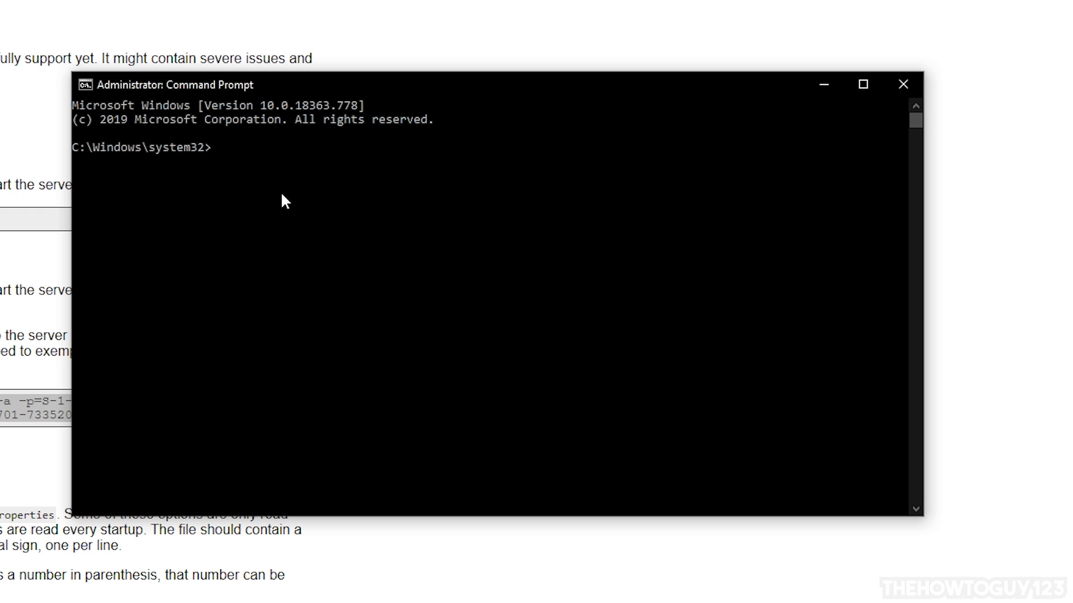
Paste and run the CheckNetIsolation command, then minimize the console.
right_click(224, 144)
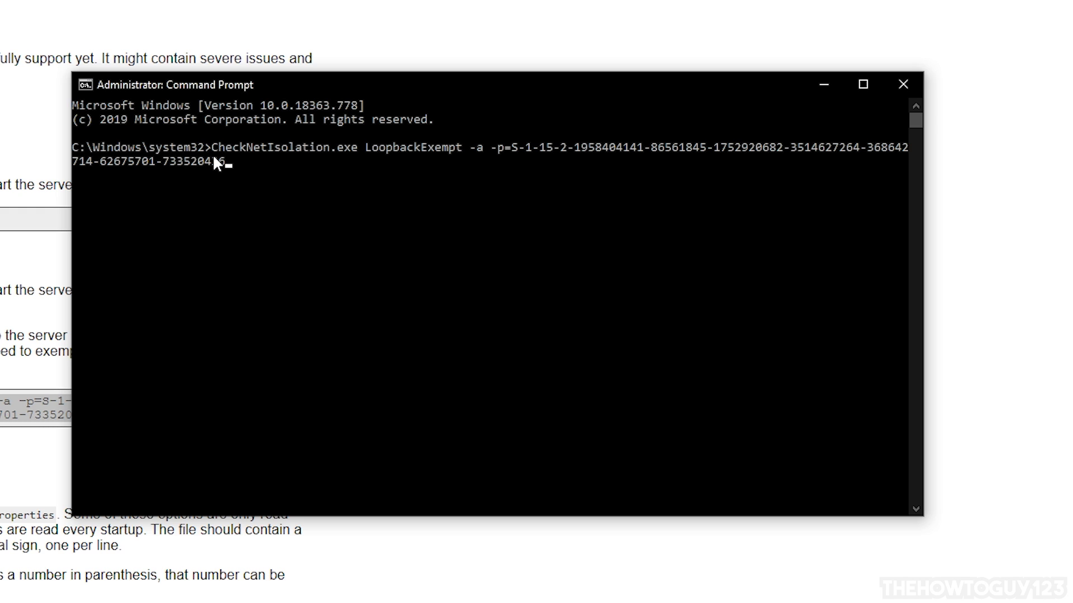
key("Return")
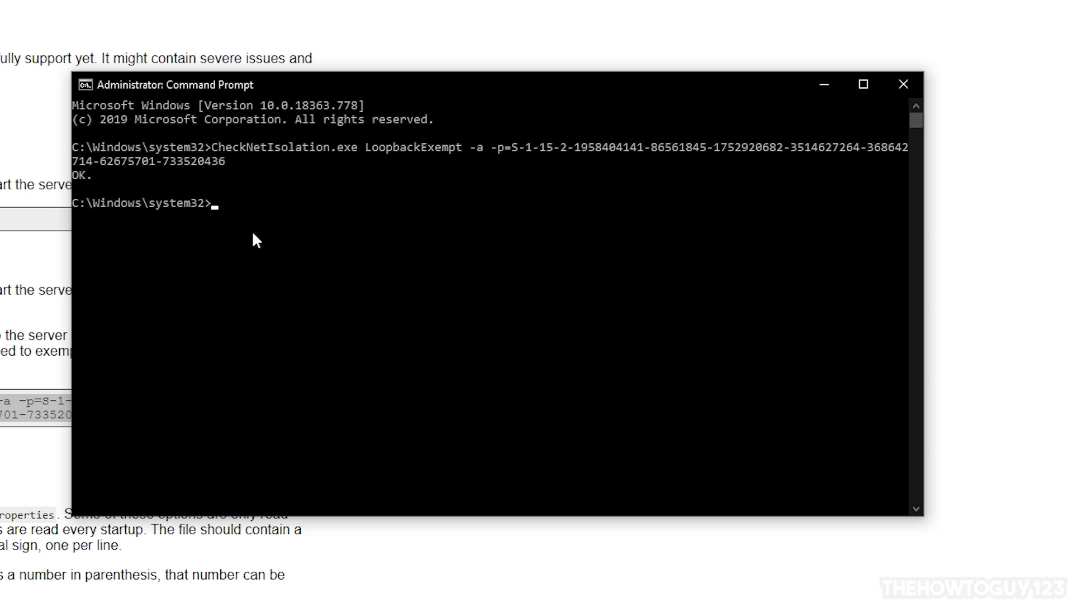
left_click(825, 85)
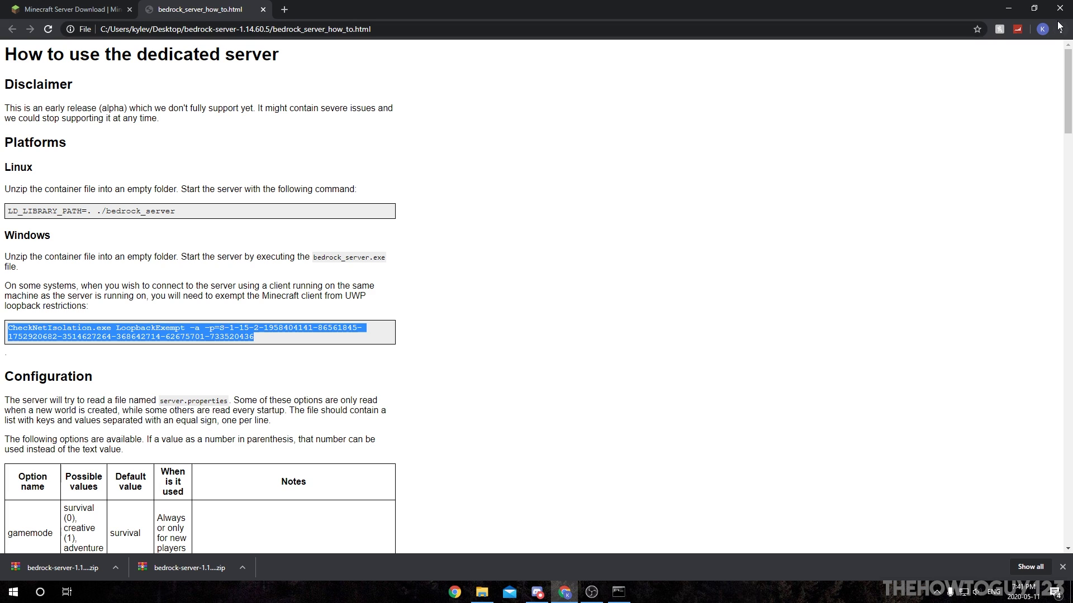
Launch bedrock_server.exe from the server folder and move its console window aside.
left_click(1008, 9)
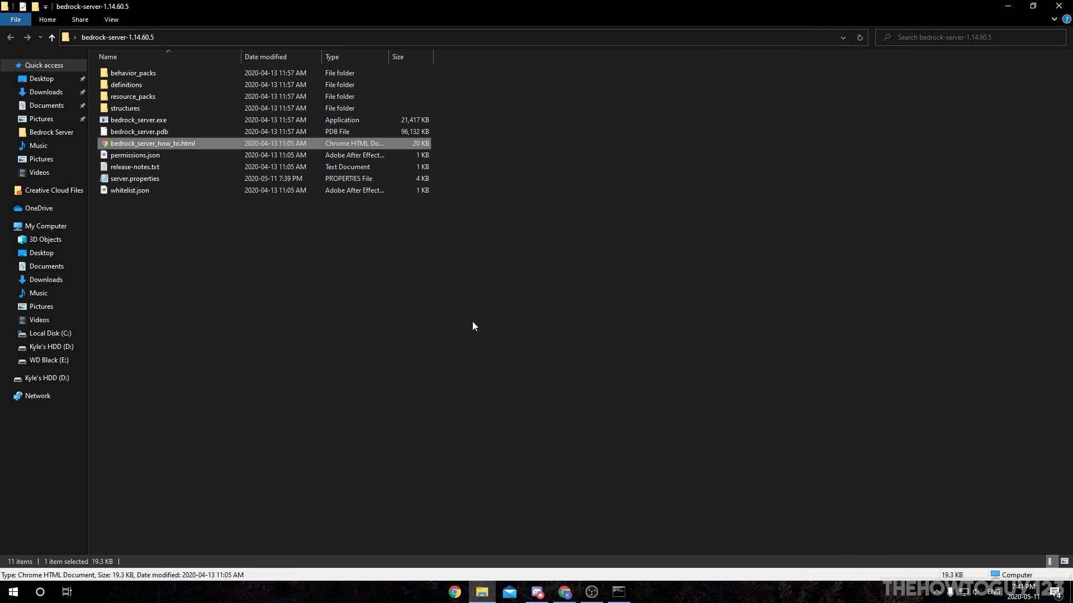
left_click(472, 322)
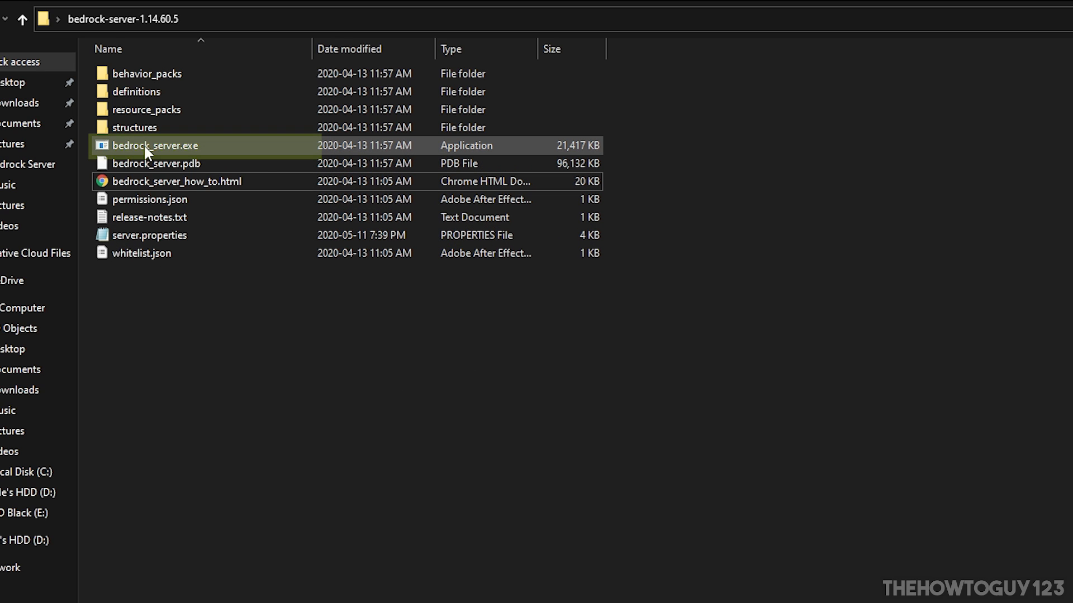
double_click(179, 150)
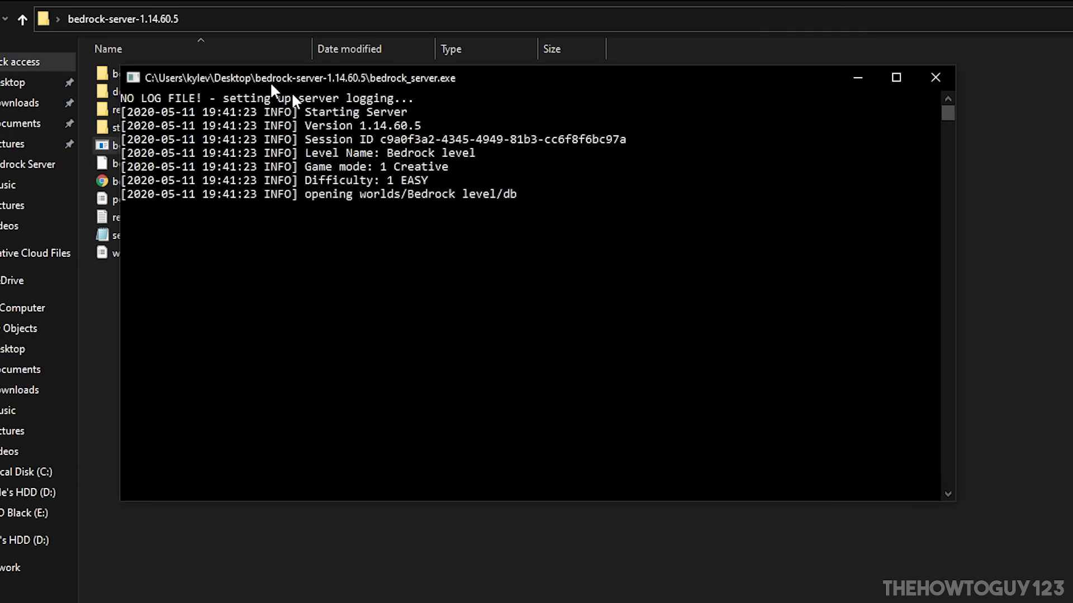
left_click_drag(118, 28, 204, 89)
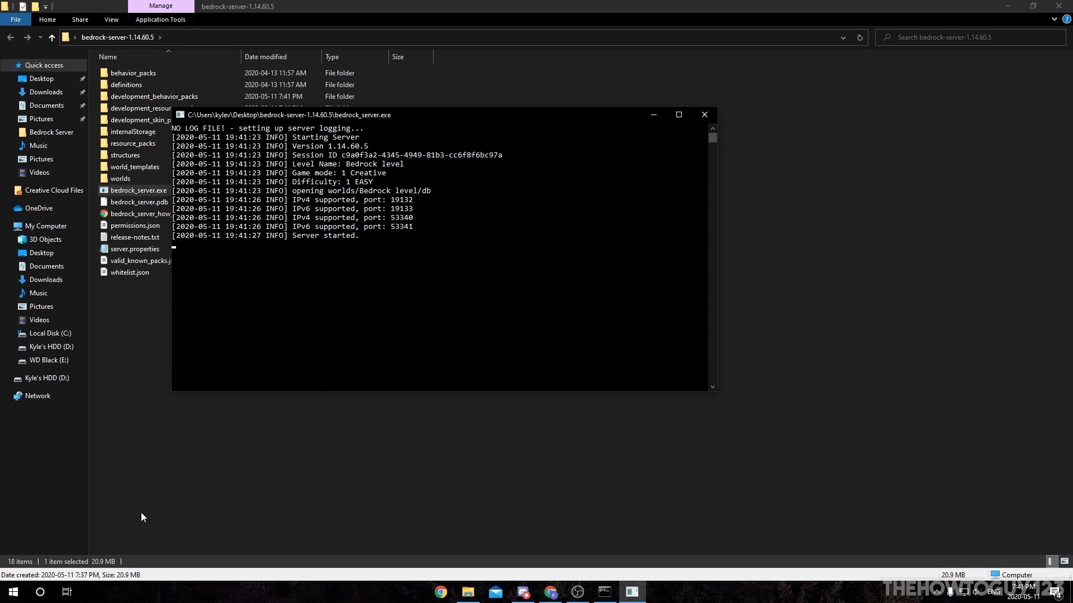
Launch Minecraft and begin adding a new external server from Play > Servers.
left_click(14, 592)
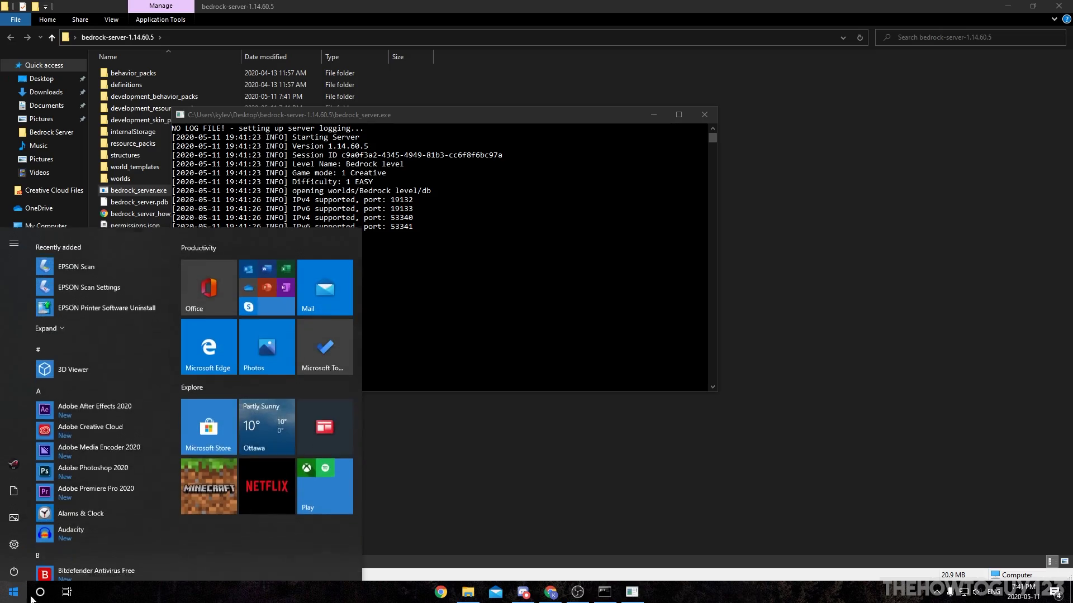
left_click(209, 491)
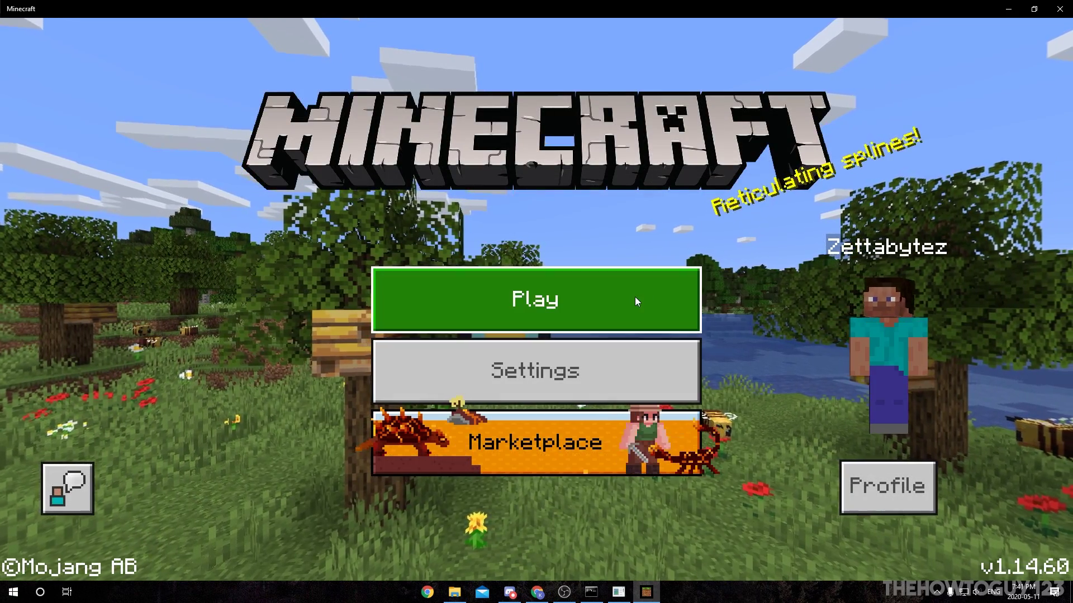
left_click(635, 298)
left_click(682, 110)
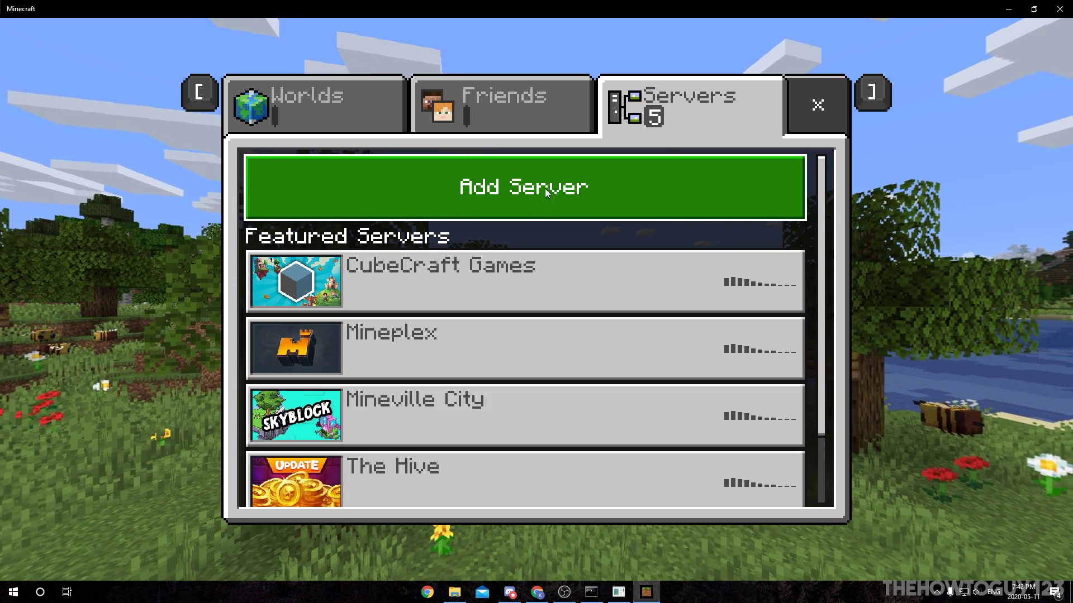
left_click(511, 201)
Enter server name My Server, address 127.0.0.1, keep port 19132, and save the entry.
left_click(387, 202)
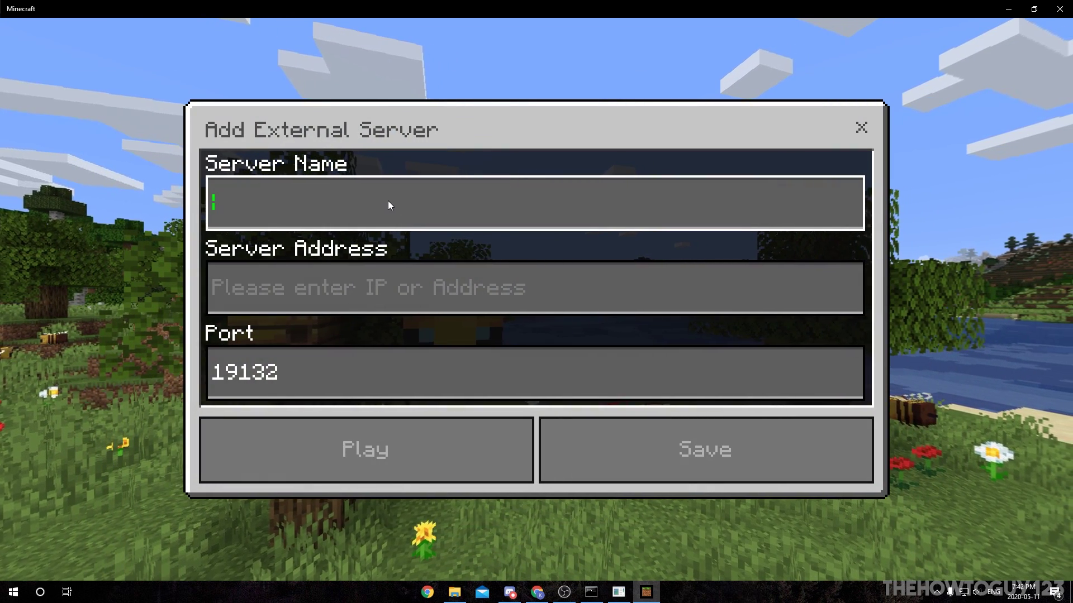
type("My")
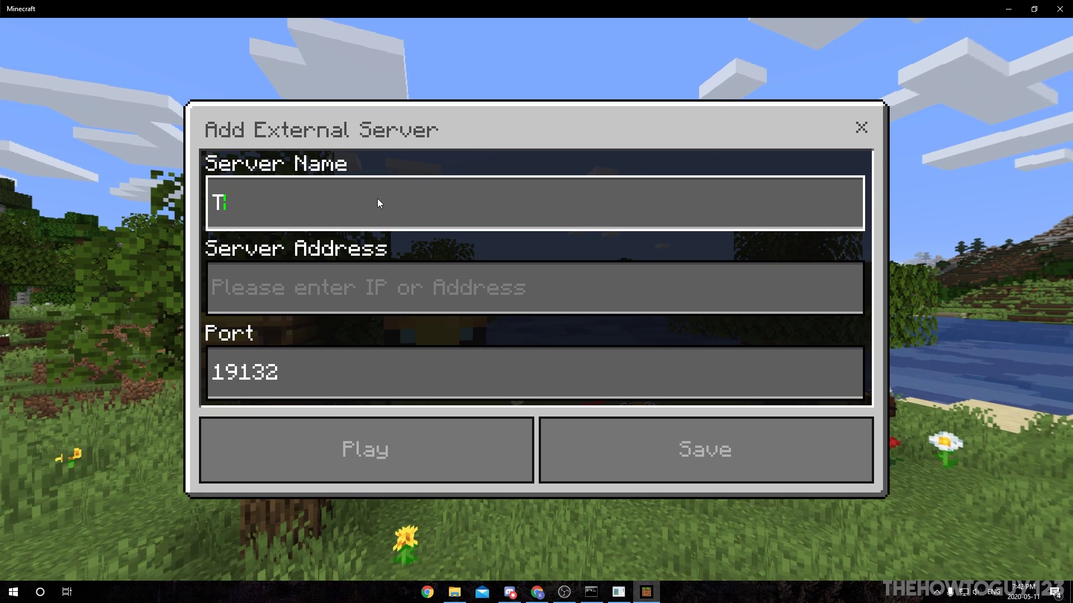
type(" Server")
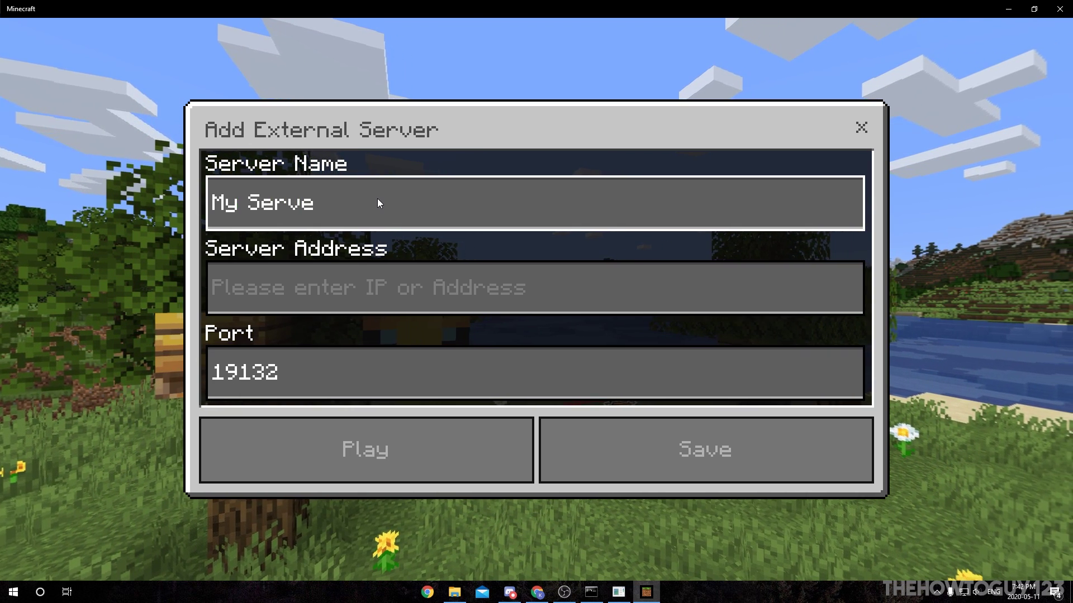
left_click(268, 284)
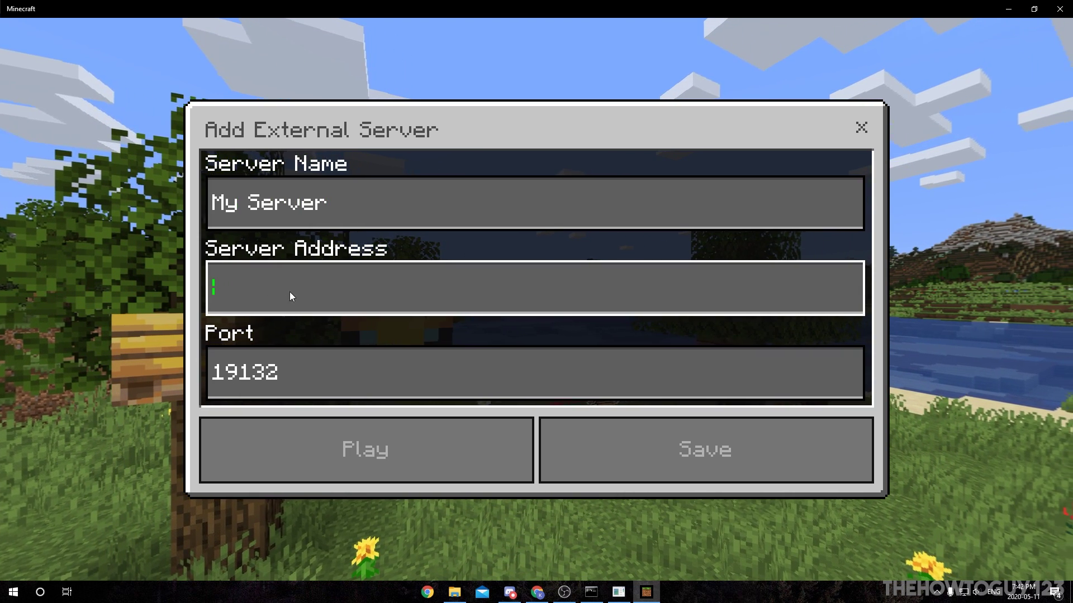
type("1270")
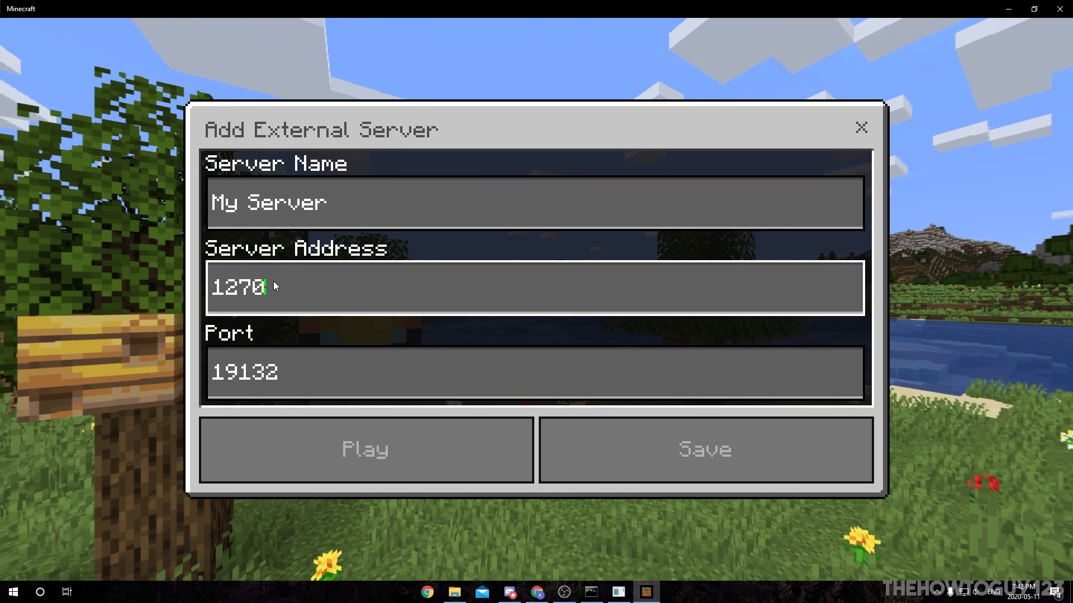
key("BackSpace")
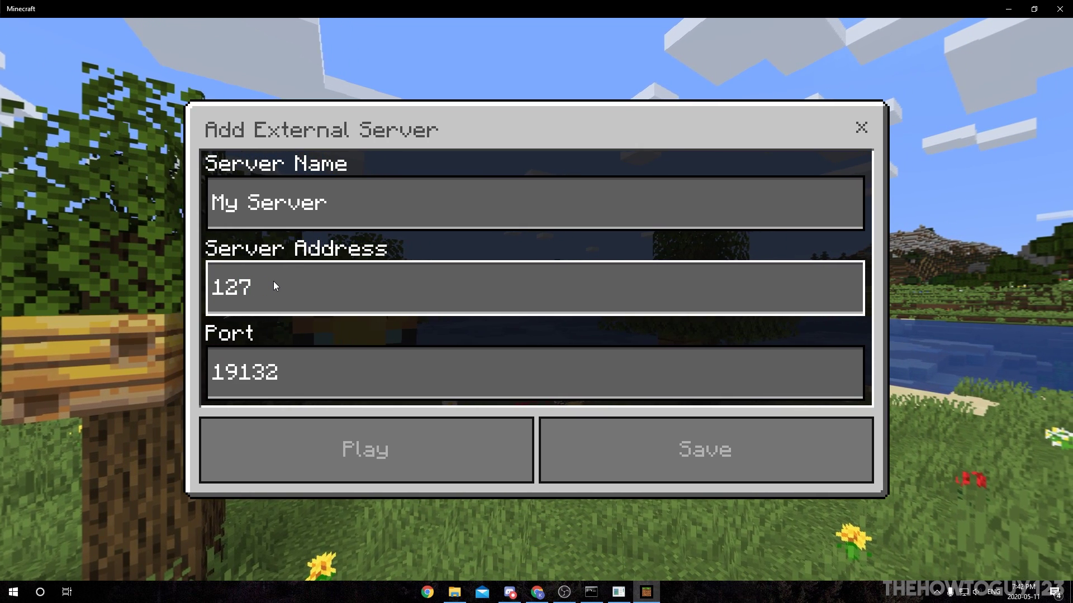
type(".0.0.1")
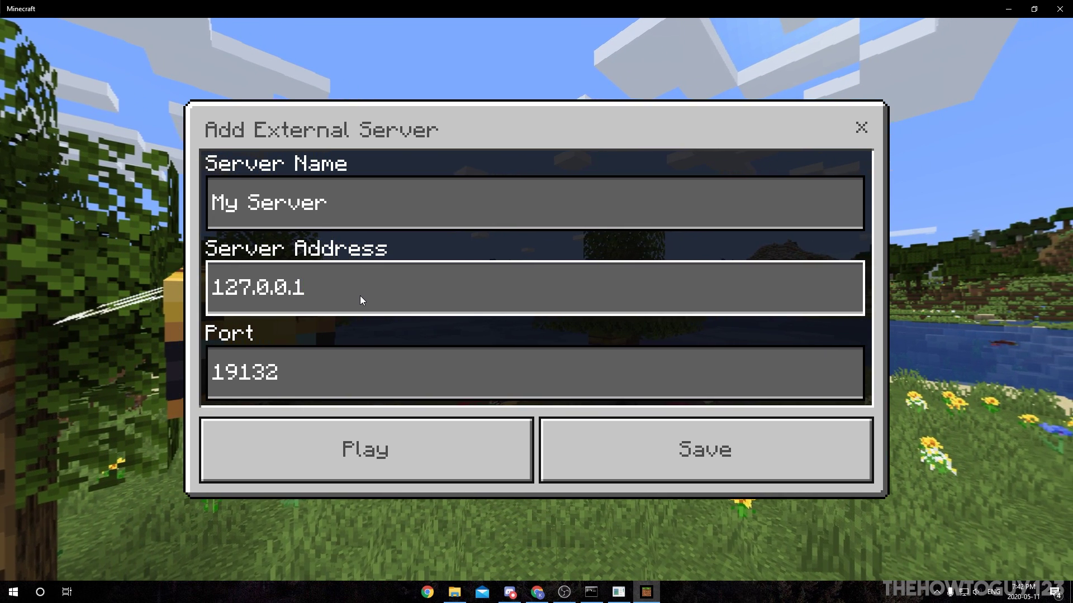
left_click(289, 353)
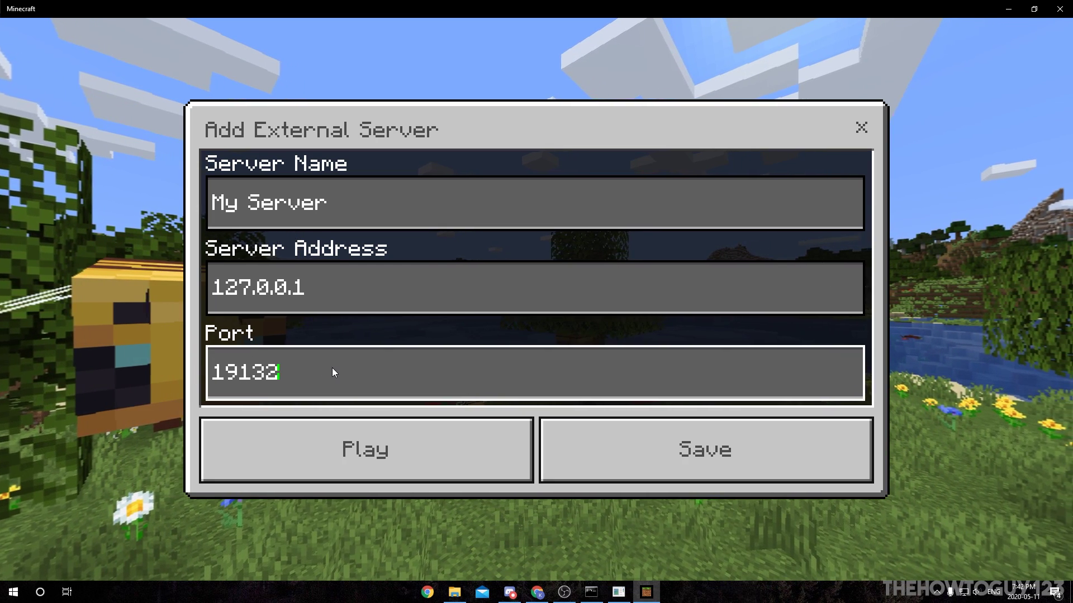
left_click(736, 437)
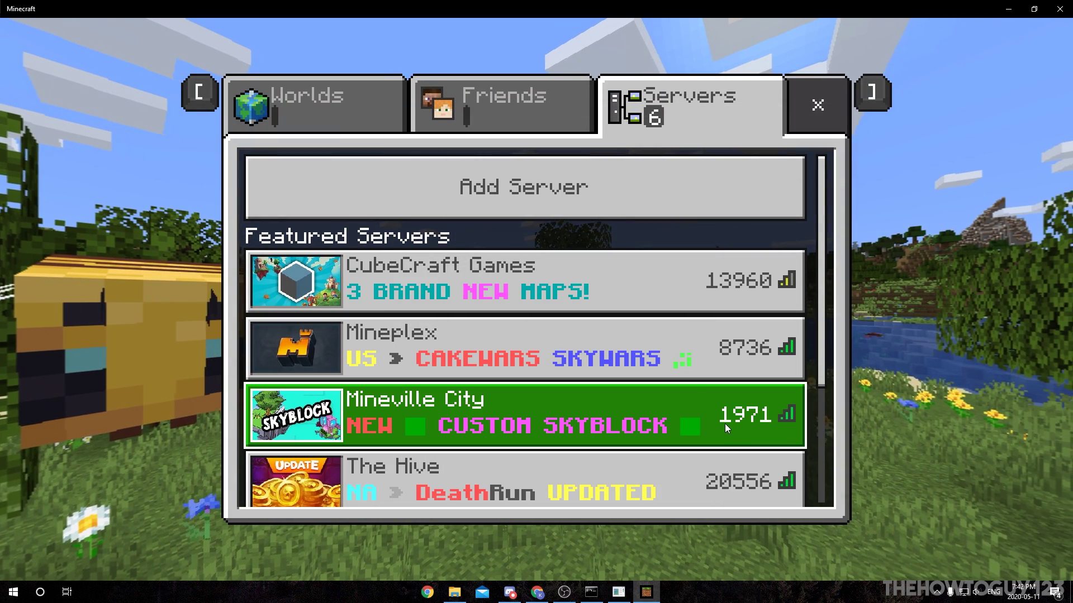
Scroll to More Servers and connect to My Server at 127.0.0.1.
scroll(689, 360, "down", 3)
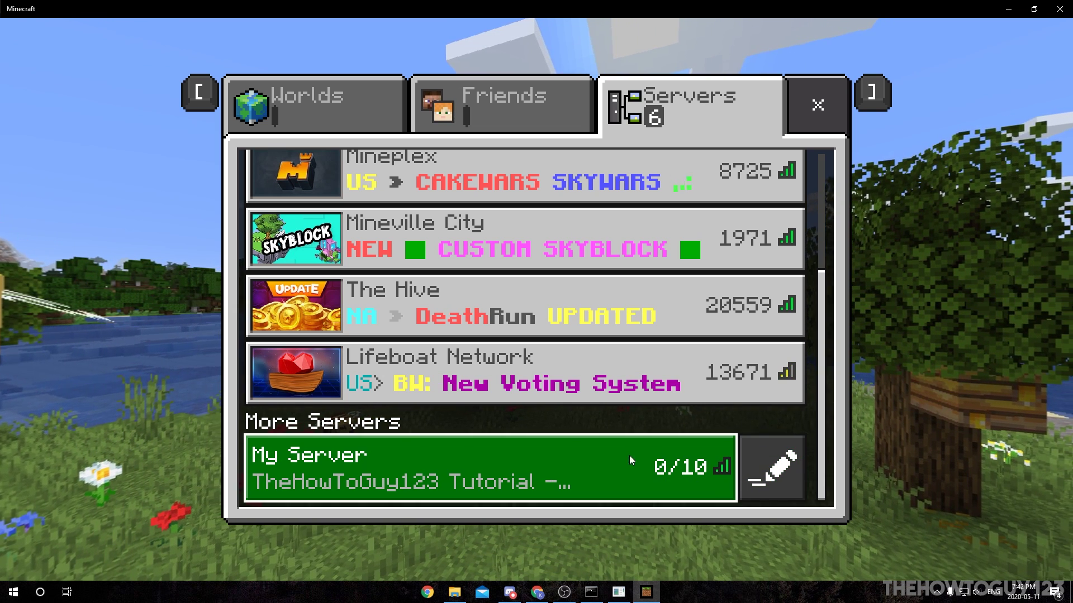
left_click(647, 478)
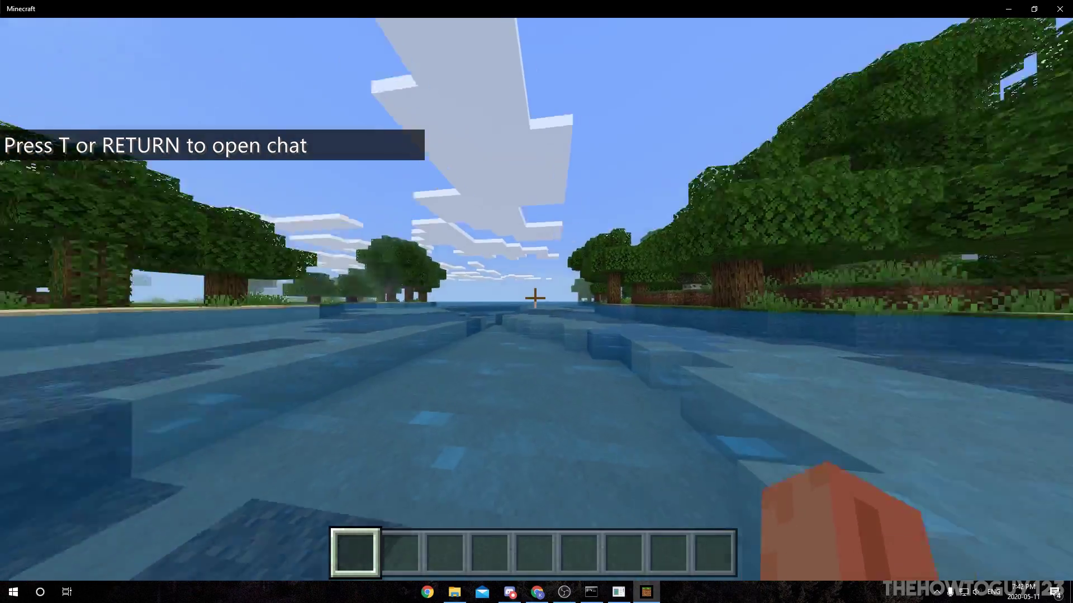
Select hotbar slot 2 and walk into the river and back onto the grass.
key("2")
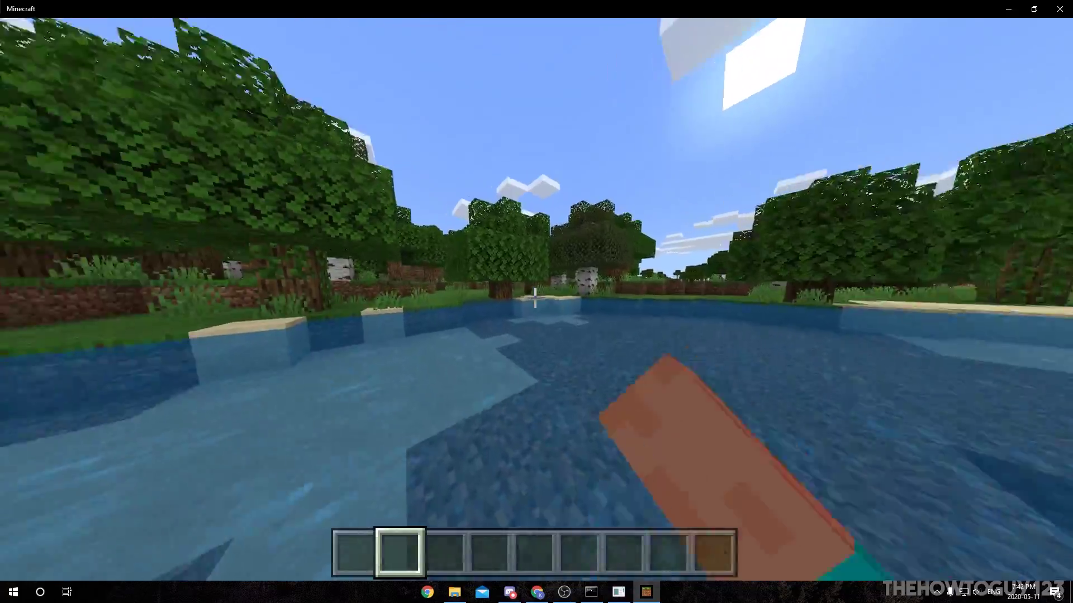
key("w")
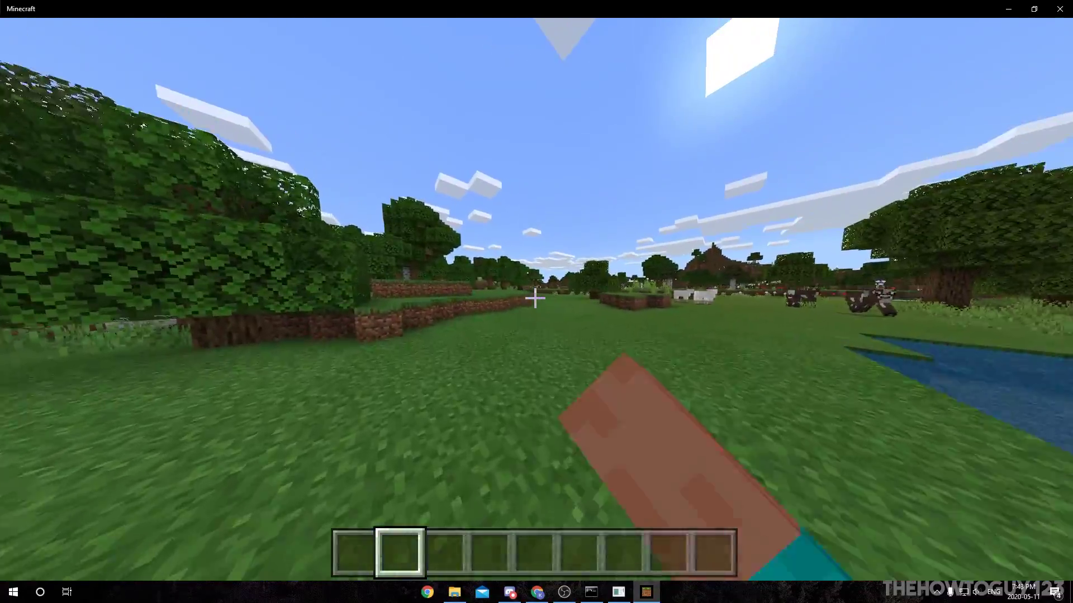
key("w")
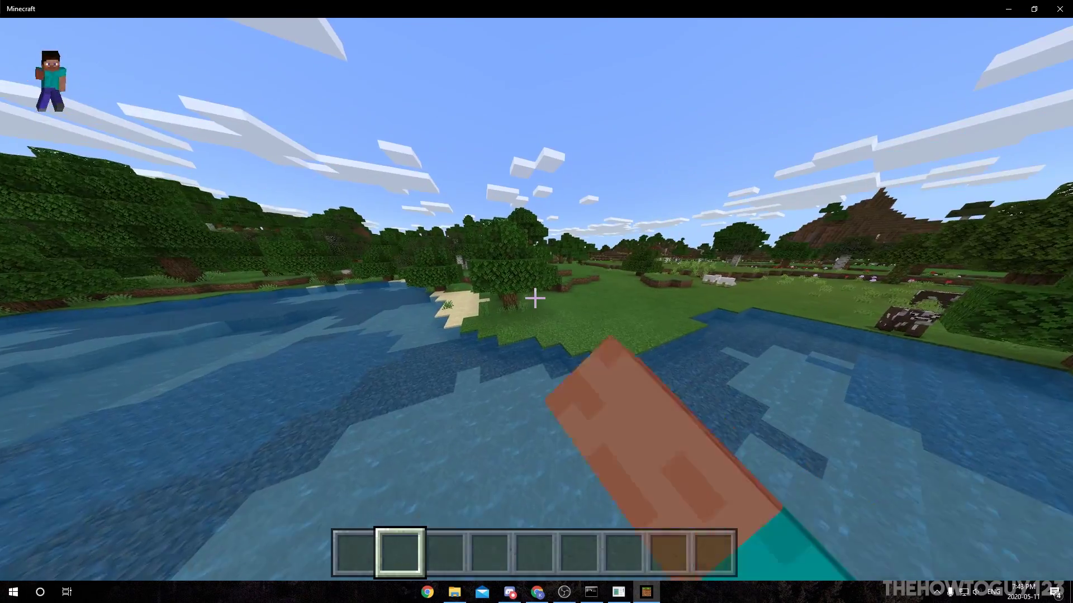
key("w")
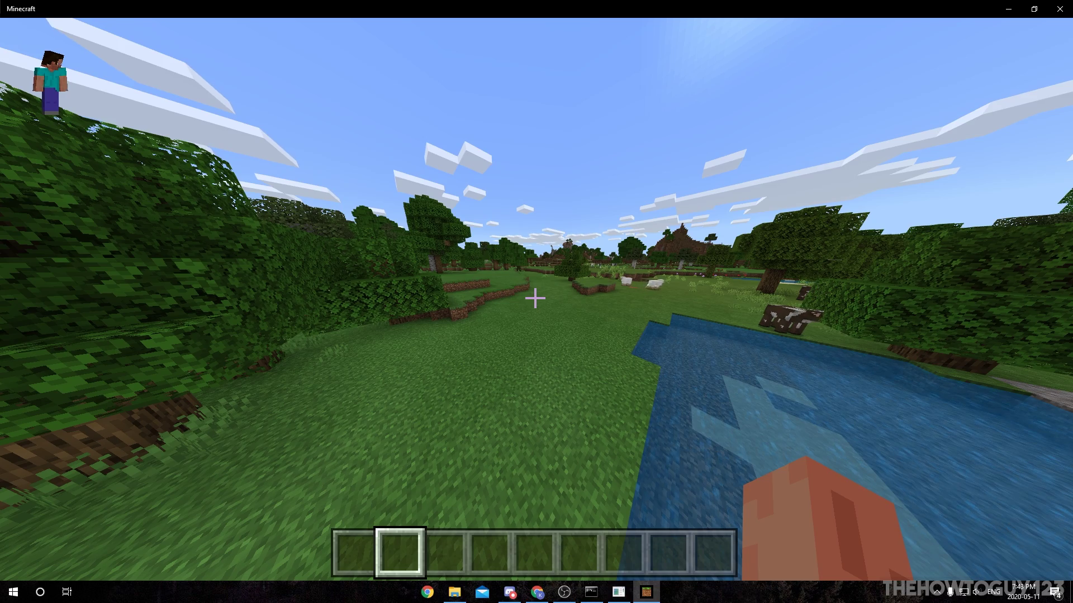
Pause, Save & Quit the world, and close the Minecraft window.
mouse_move(535, 298)
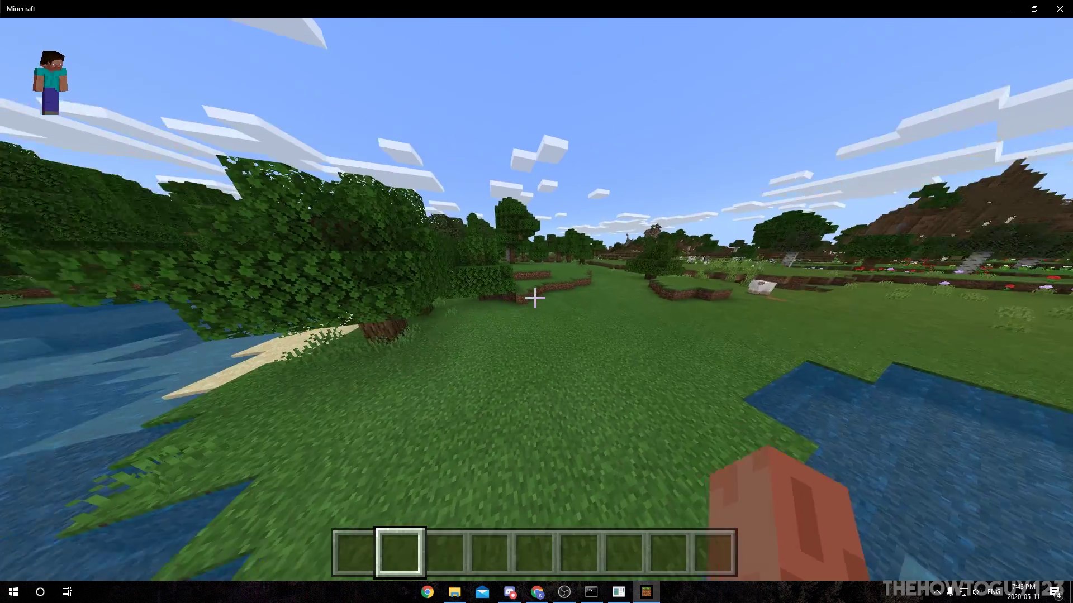
key("Escape")
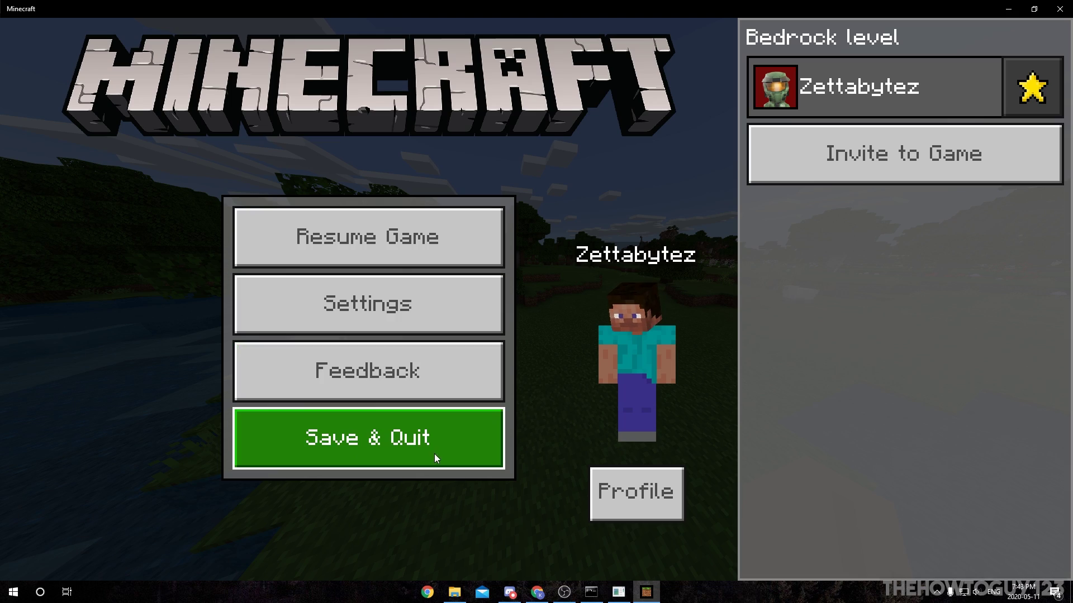
left_click(337, 443)
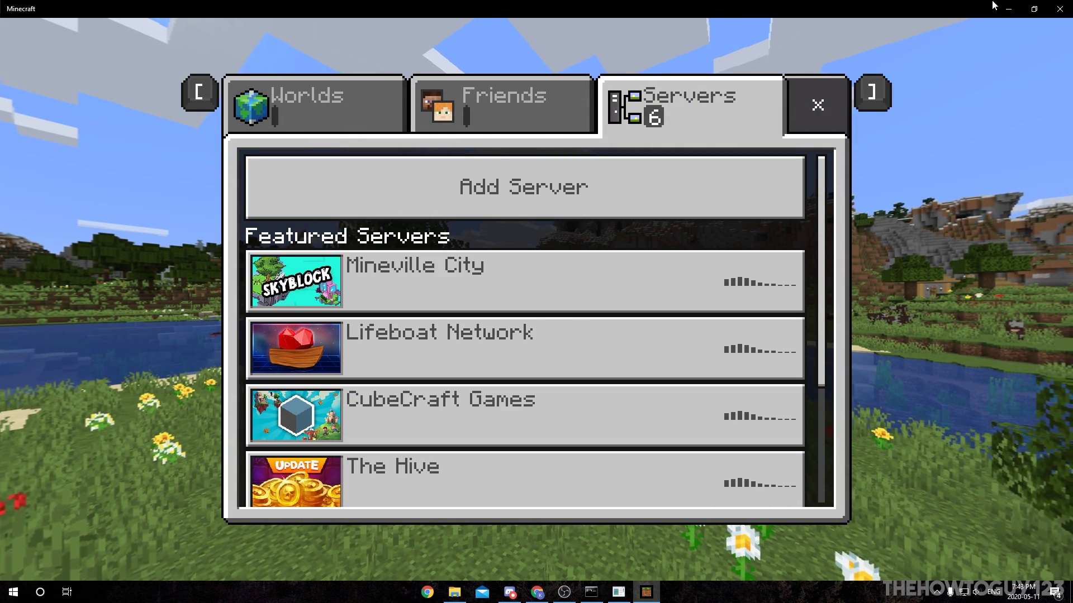
left_click(1060, 9)
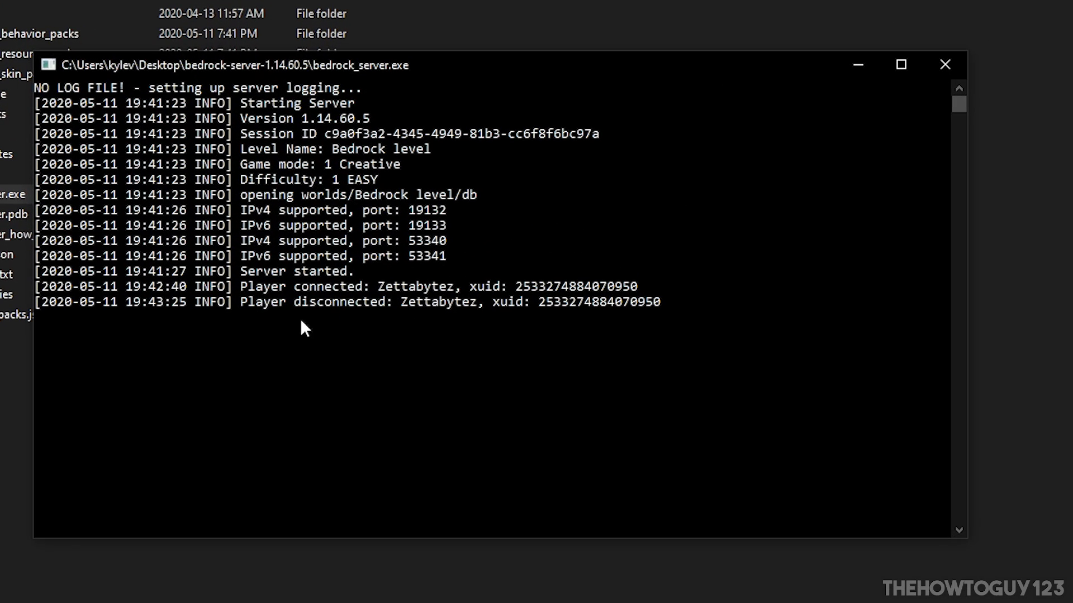
Enter the stop command in the bedrock_server.exe console to shut the server down.
left_click(62, 314)
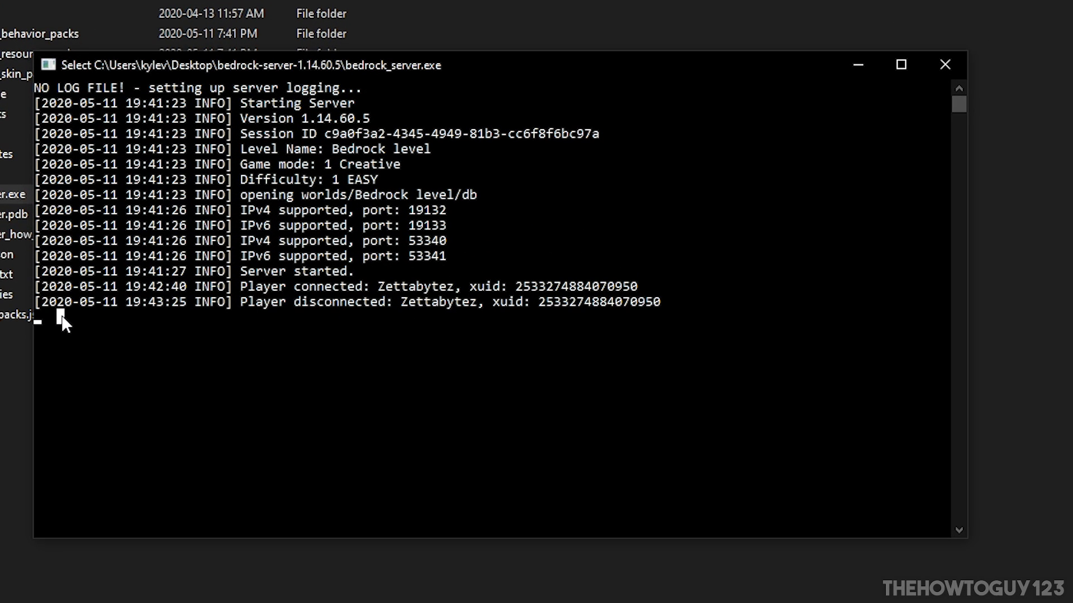
type("stop")
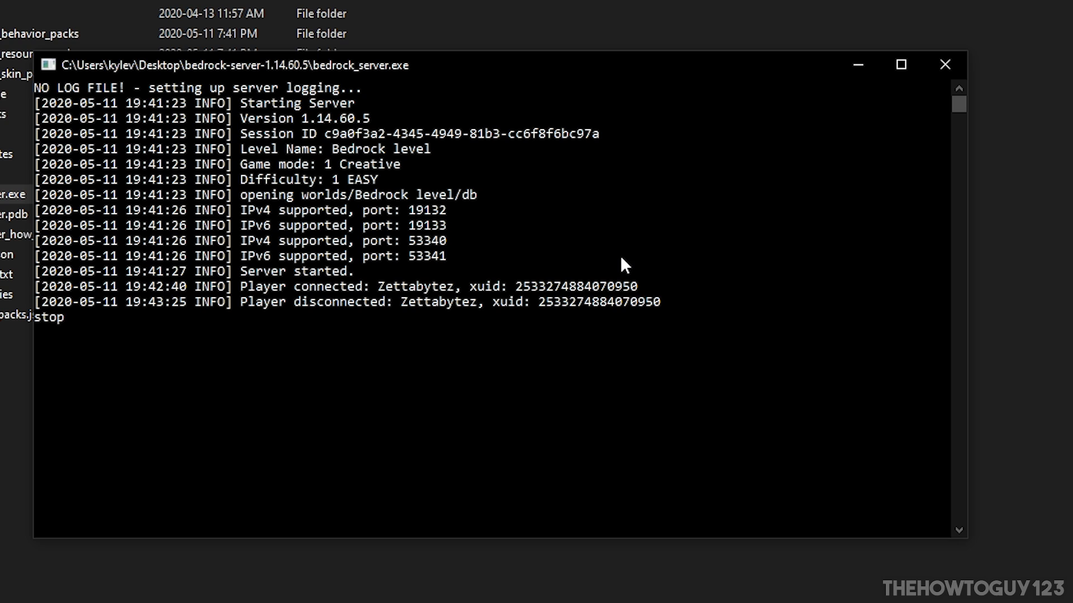
key("Return")
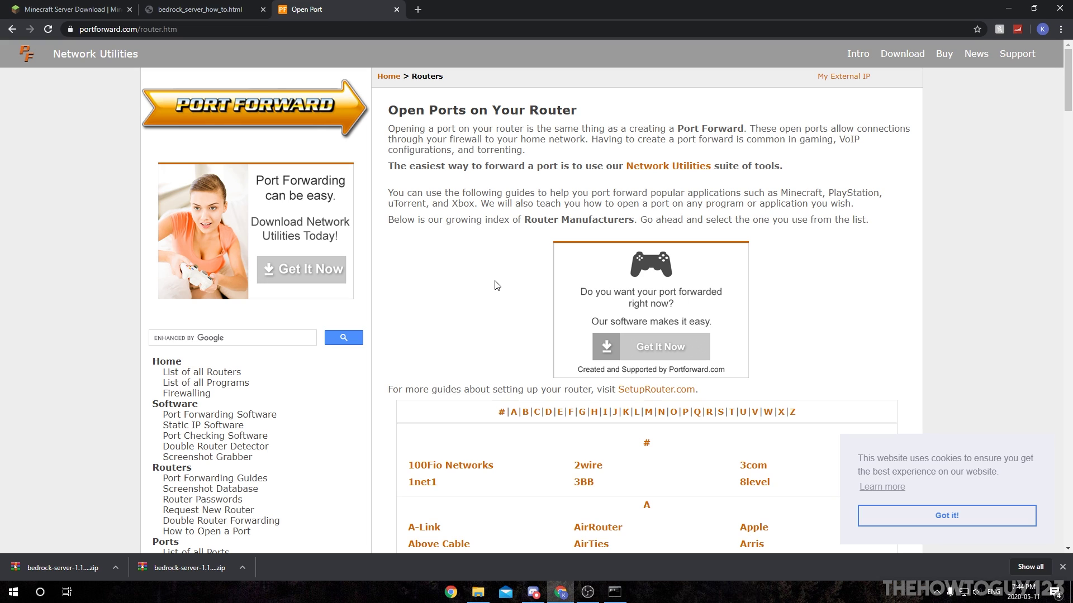
Browse the portforward.com router.htm router list page.
left_click(140, 29)
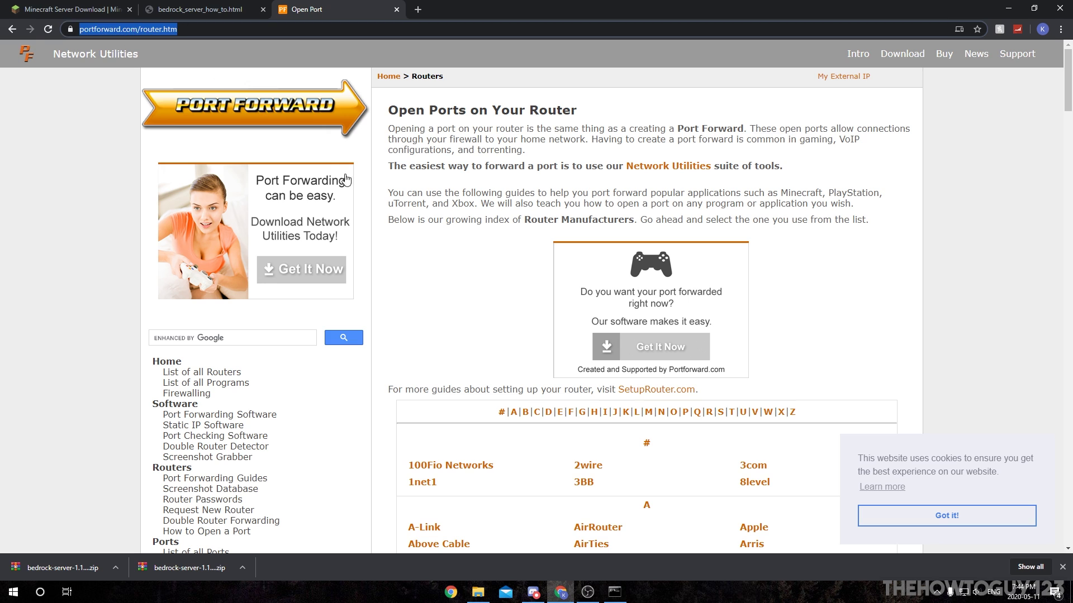
scroll(441, 235, "down", 3)
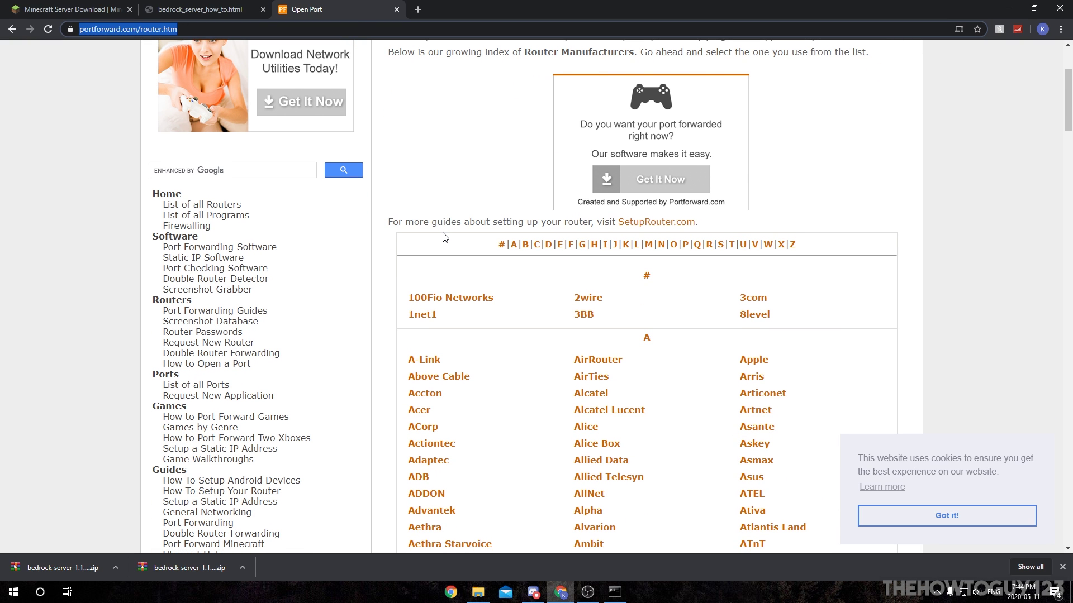
left_click(449, 134)
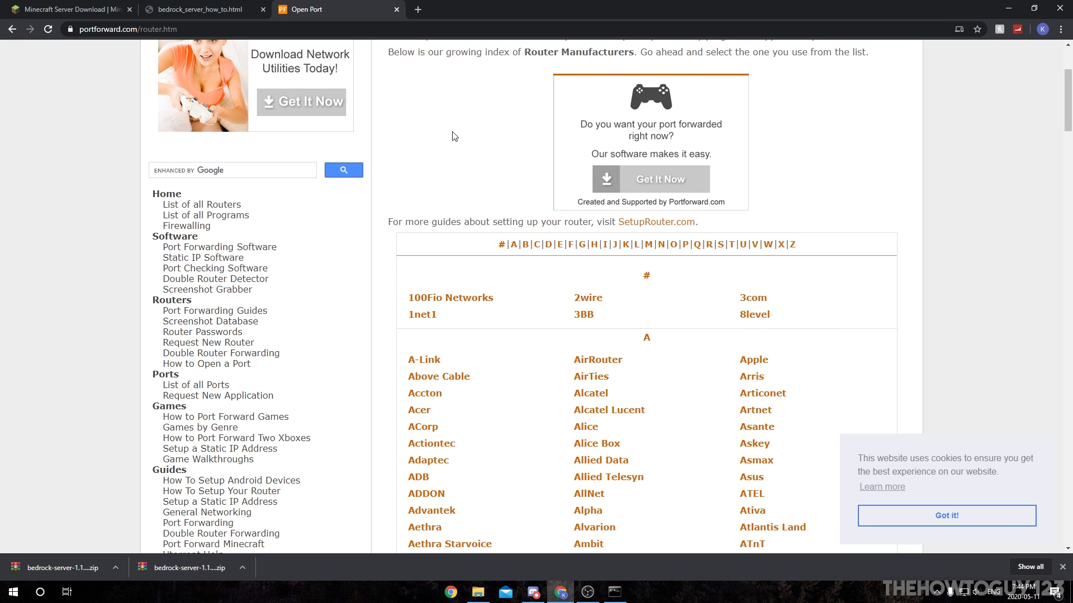
scroll(620, 283, "down", 5)
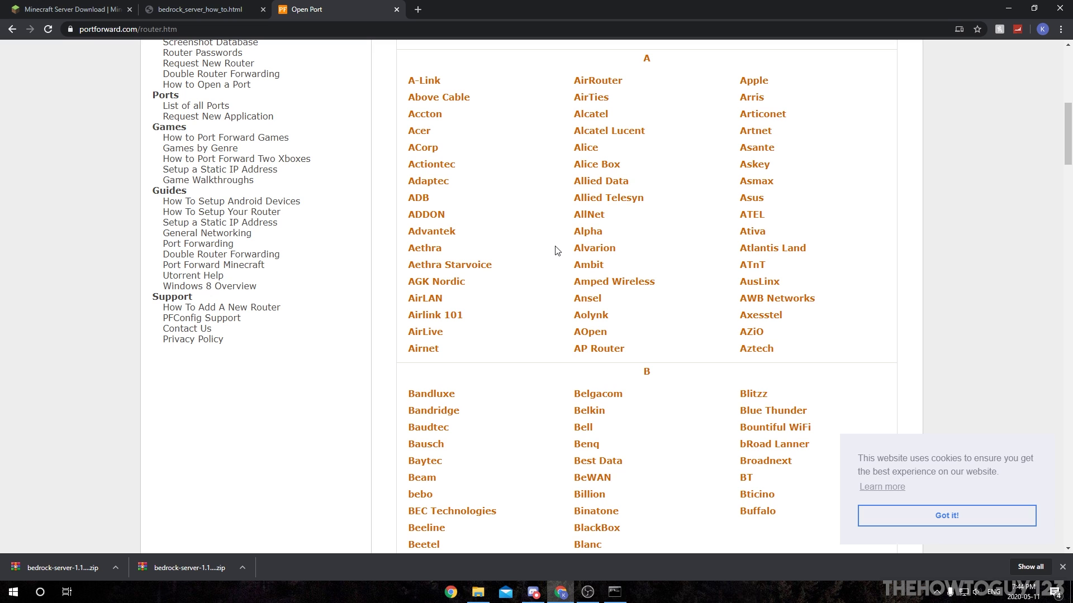
scroll(556, 250, "up", 7)
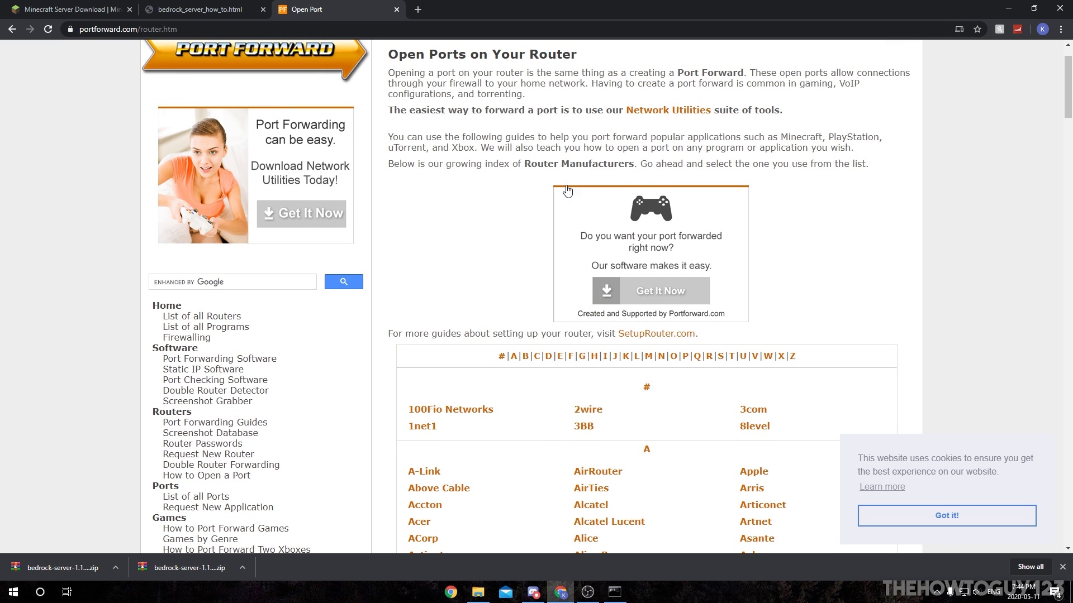
scroll(614, 251, "down", 7)
scroll(642, 255, "up", 5)
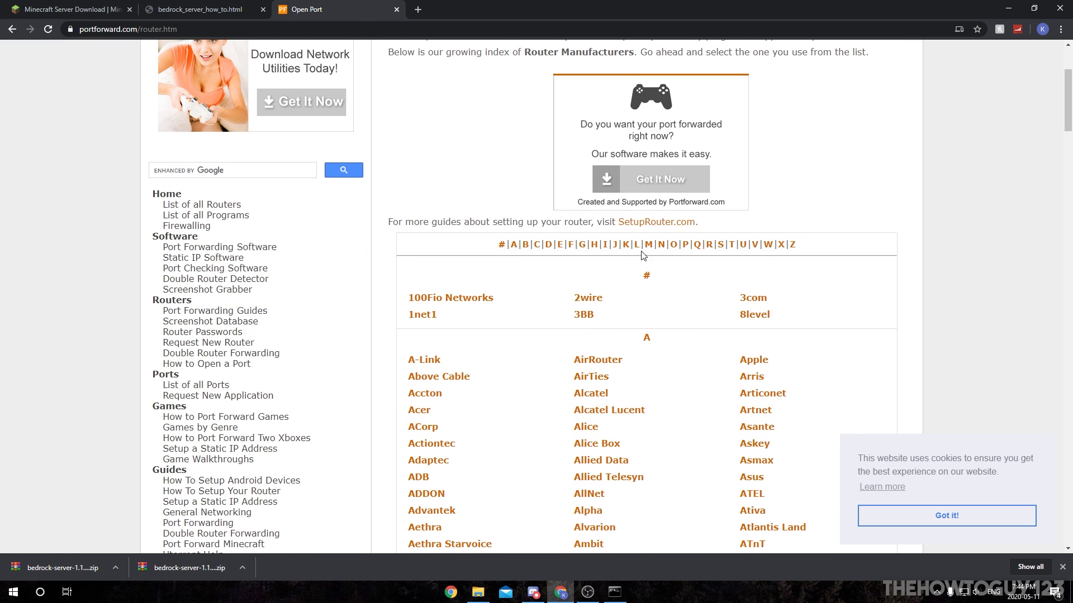
Open the TP-Link Archer C7 port forwarding guide via the T list, dismissing the ad.
left_click(731, 246)
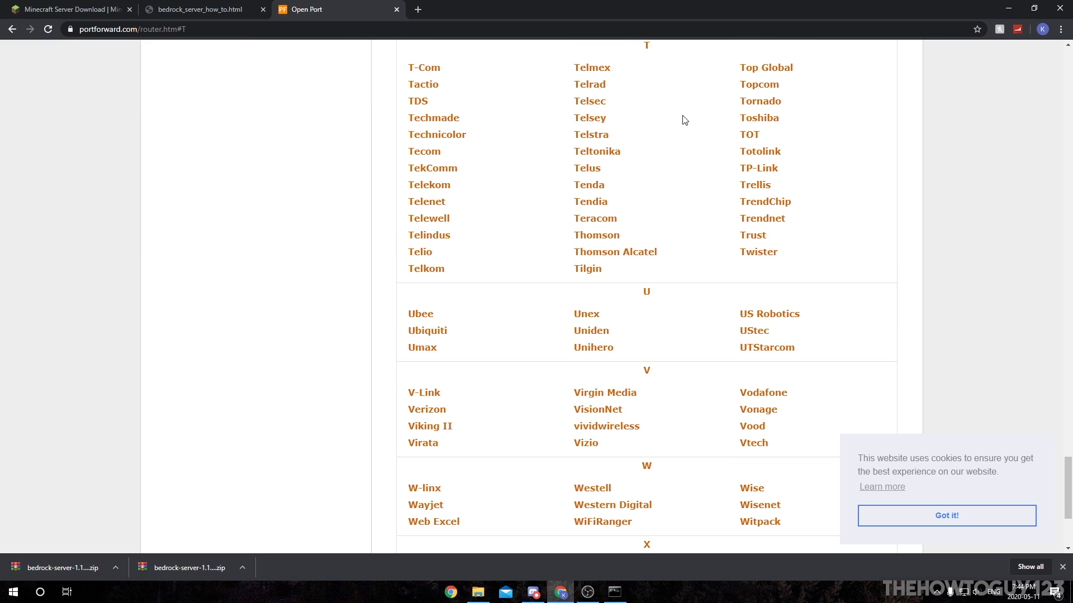
left_click(762, 169)
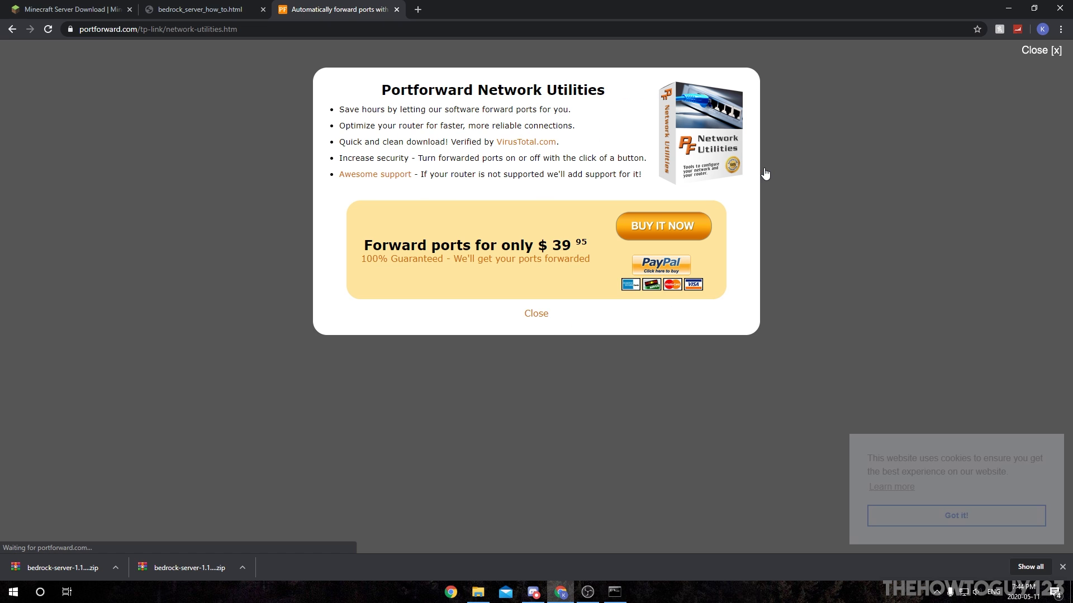
left_click(542, 313)
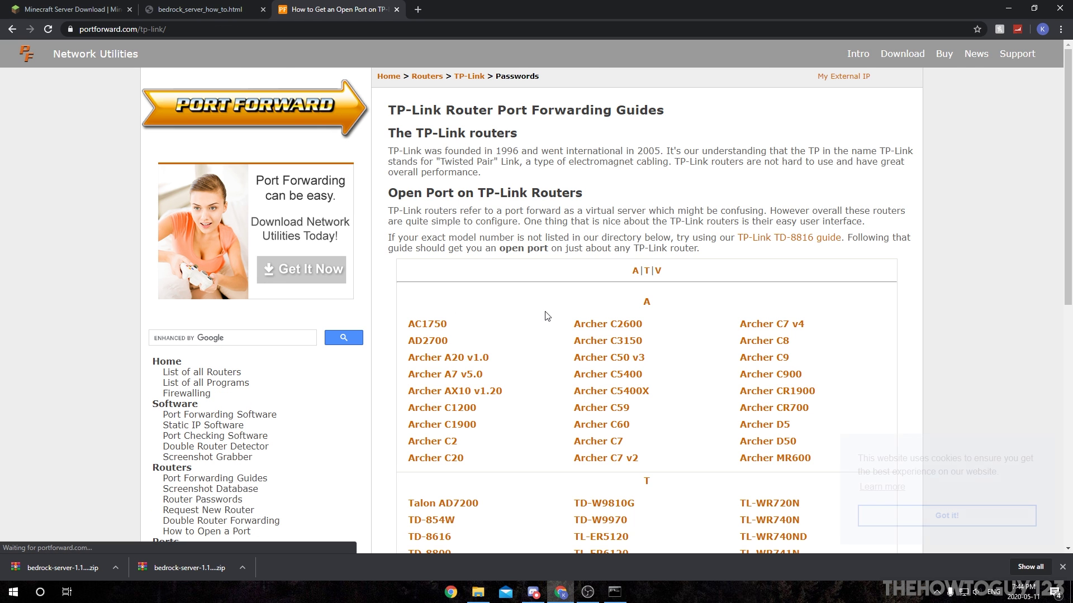
left_click(596, 441)
scroll(528, 332, "down", 6)
scroll(528, 331, "down", 20)
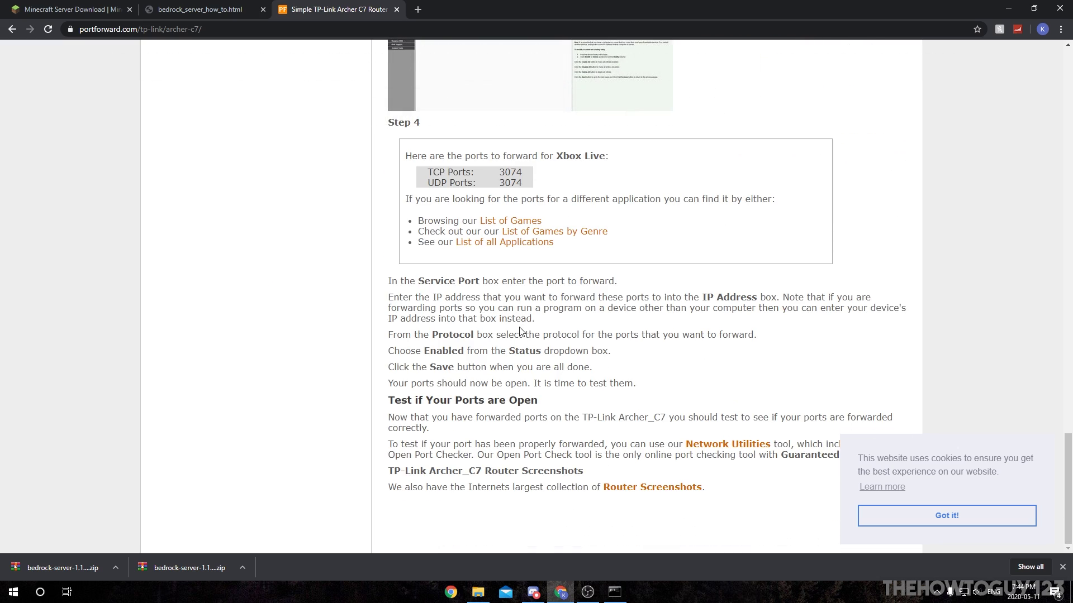
scroll(525, 327, "up", 18)
scroll(512, 303, "up", 12)
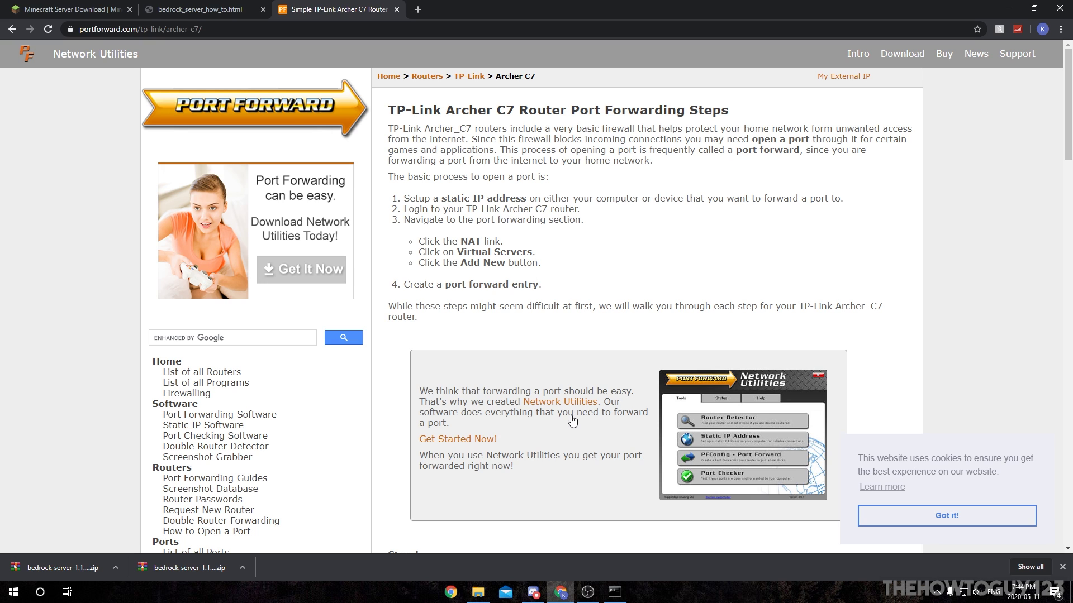
Run ipconfig in the Administrator Command Prompt, showing IPv4 192.168.1.113 and gateway 192.168.1.1.
left_click(614, 592)
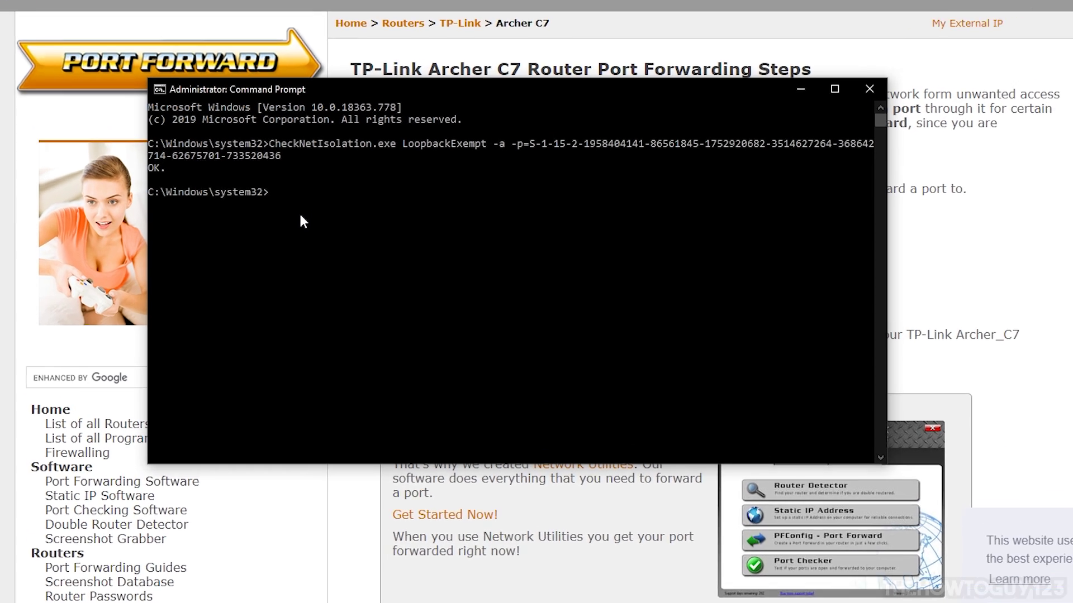
type("ip")
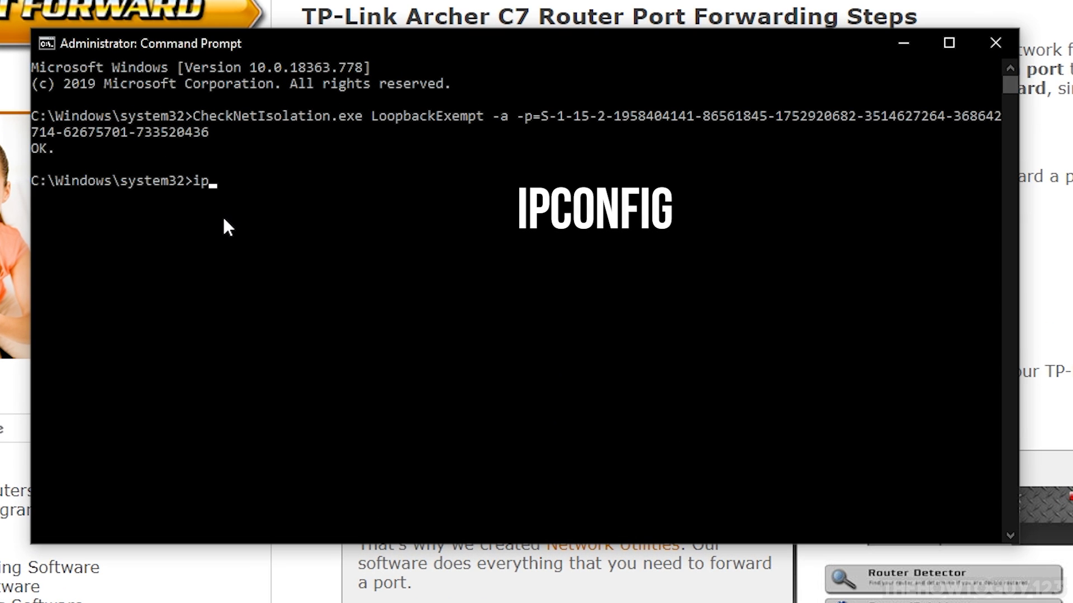
type("config")
key("Return")
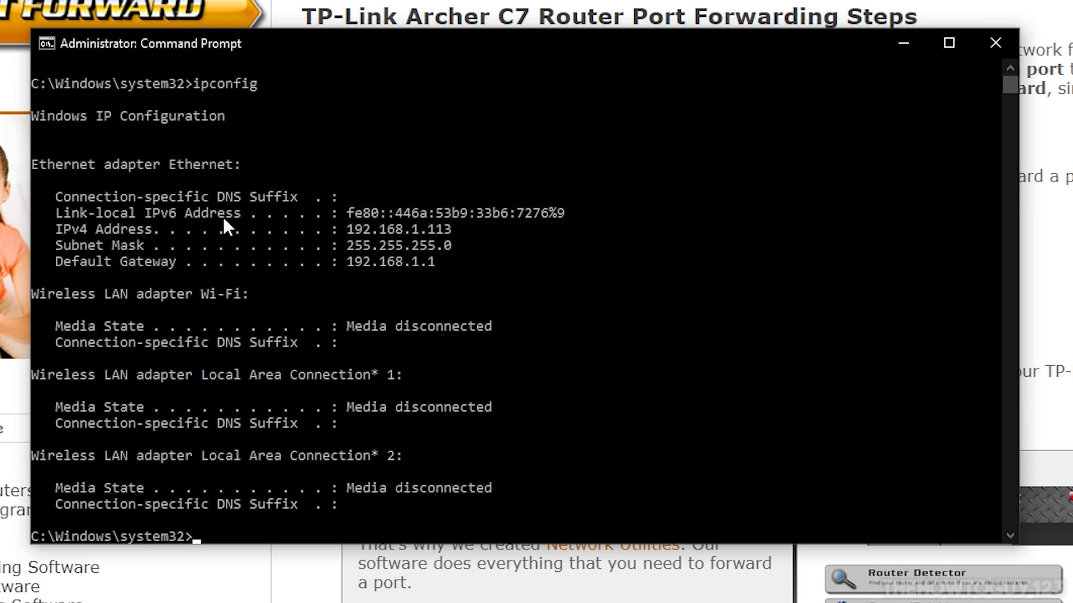
scroll(242, 281, "down", 5)
scroll(242, 281, "up", 5)
Copy gateway 192.168.1.1 from the console and paste-and-go it in a new Chrome tab.
left_click_drag(444, 263, 353, 265)
key("cmd+c")
right_click(374, 266)
left_click(413, 8)
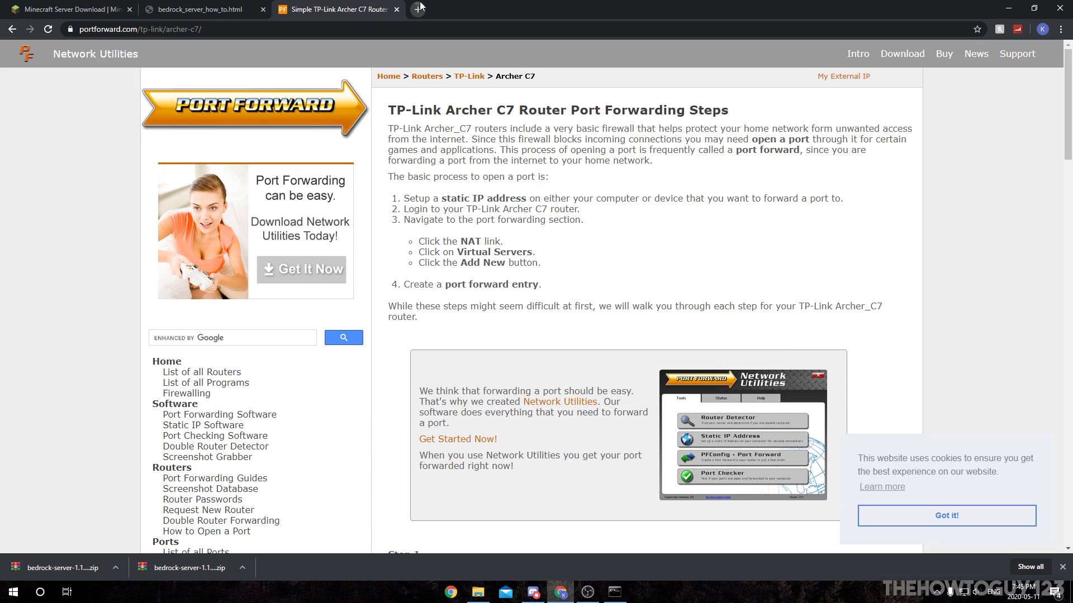
left_click(418, 9)
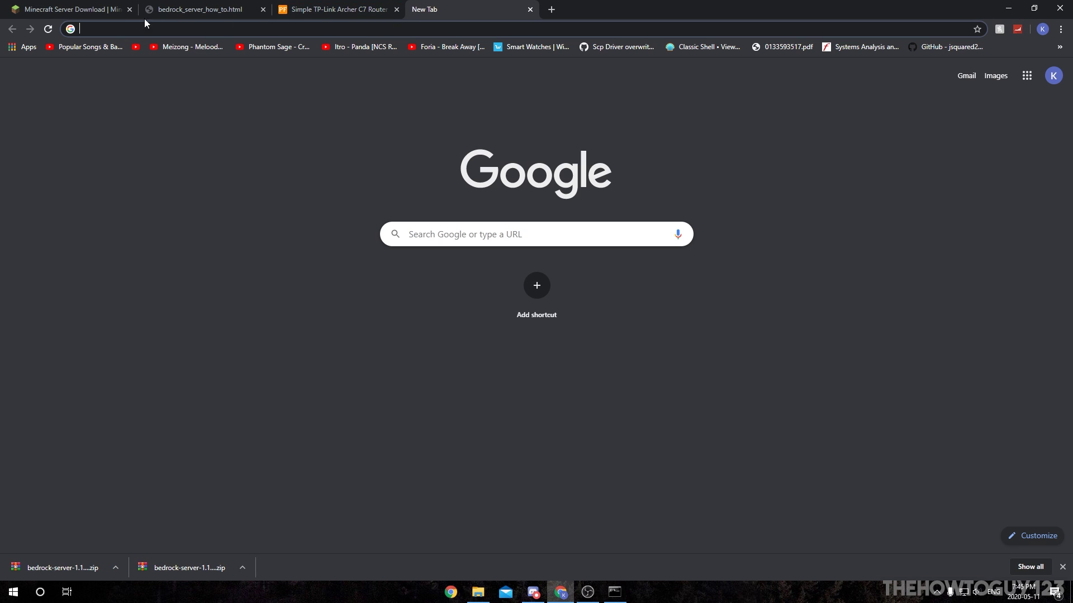
right_click(217, 30)
left_click(274, 116)
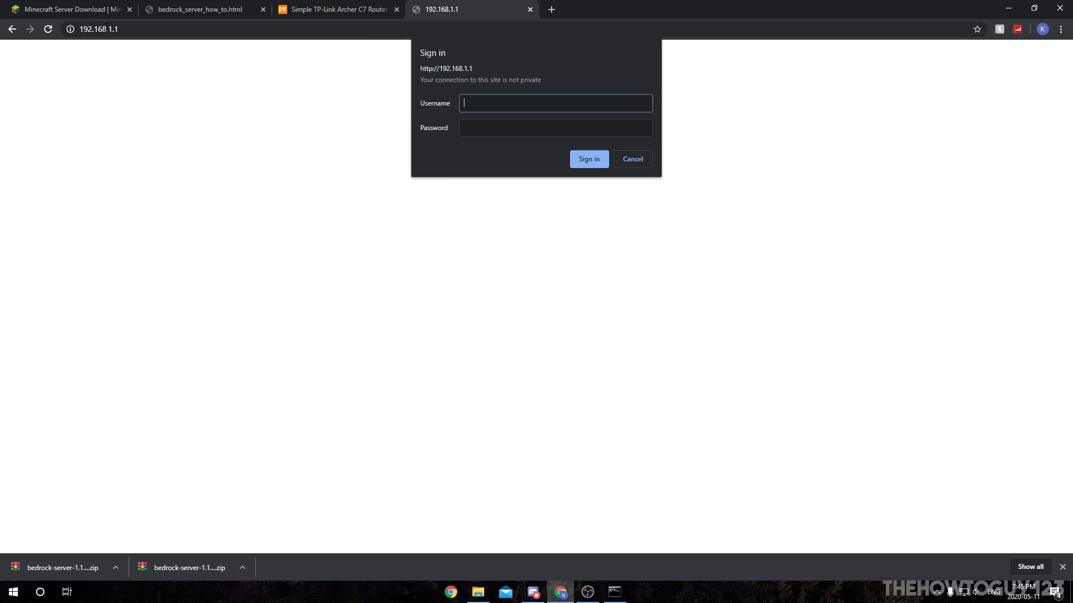